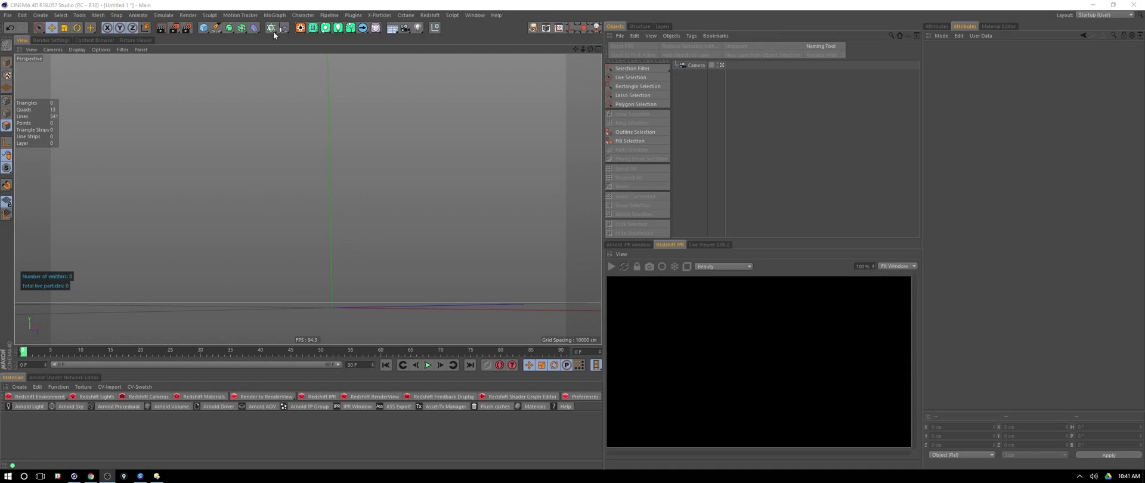
# Review the Redshift render settings' global illumination and integration pages.
pyautogui.click(57, 40)
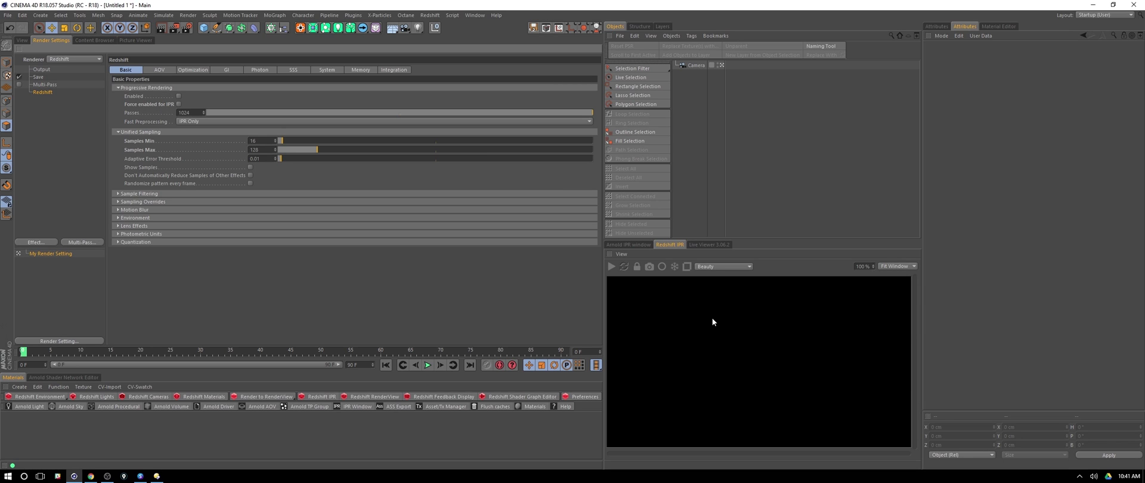
pyautogui.click(238, 72)
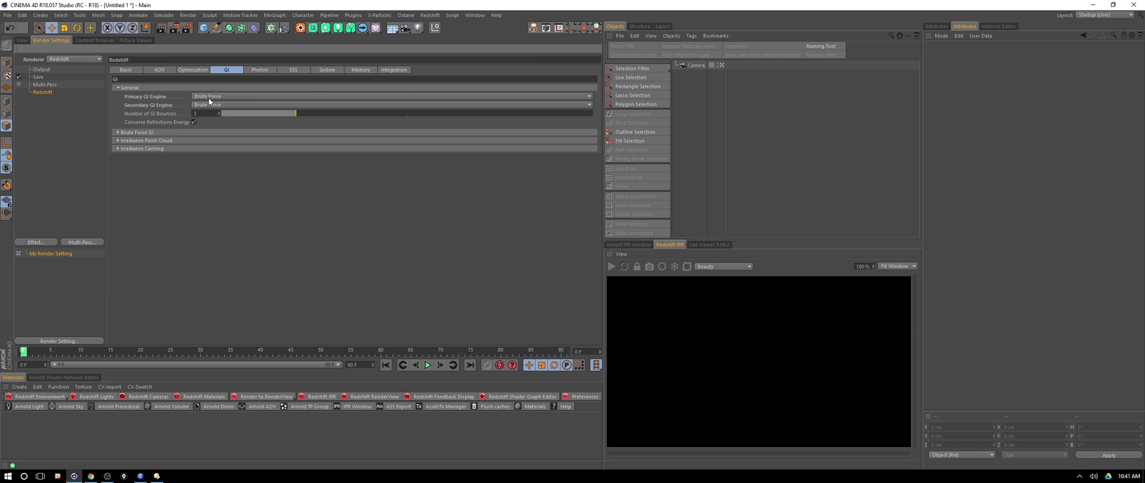
pyautogui.click(389, 70)
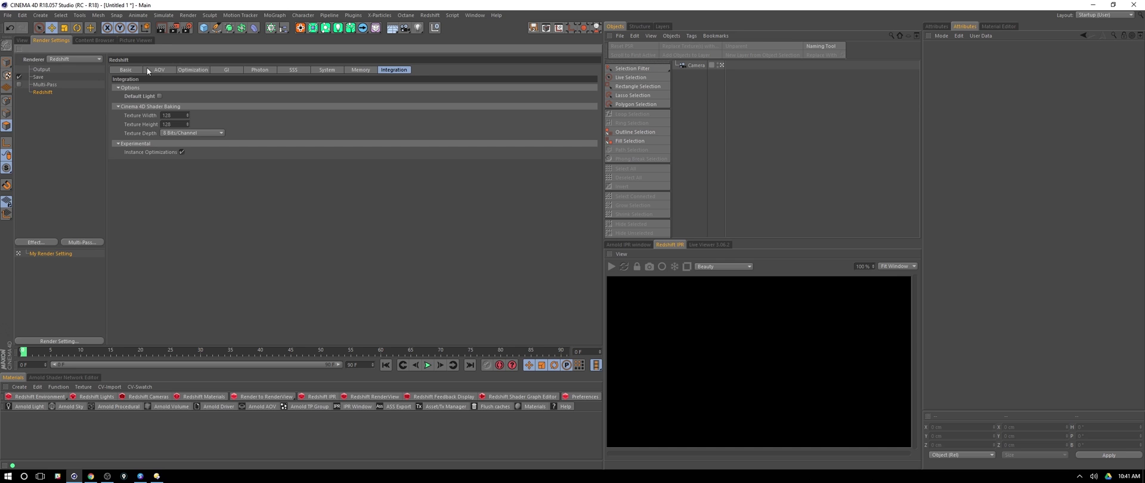
pyautogui.click(22, 41)
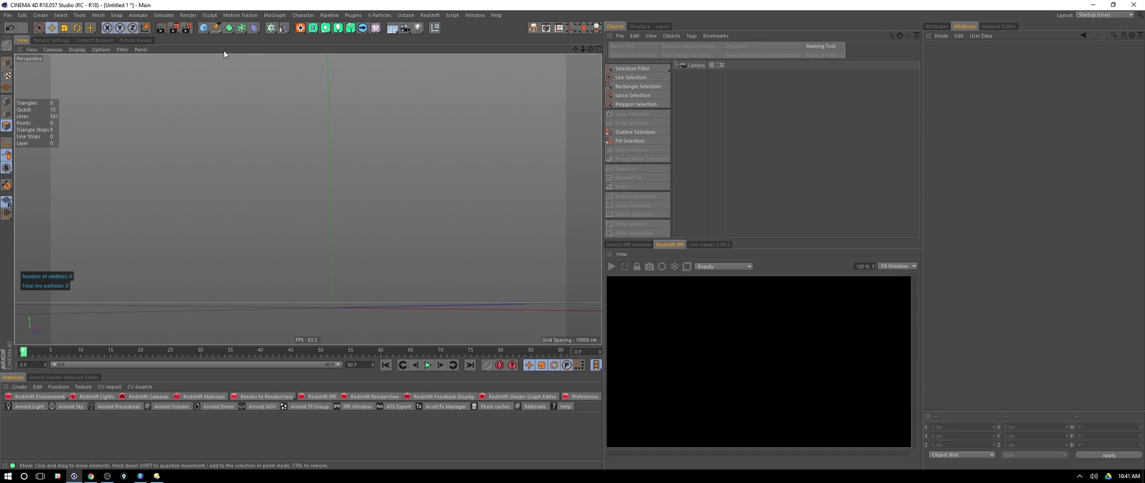
# Add a plane sized 5000 × 5000 cm with 1 width segment.
pyautogui.moveTo(206, 30); pyautogui.dragTo(268, 59)
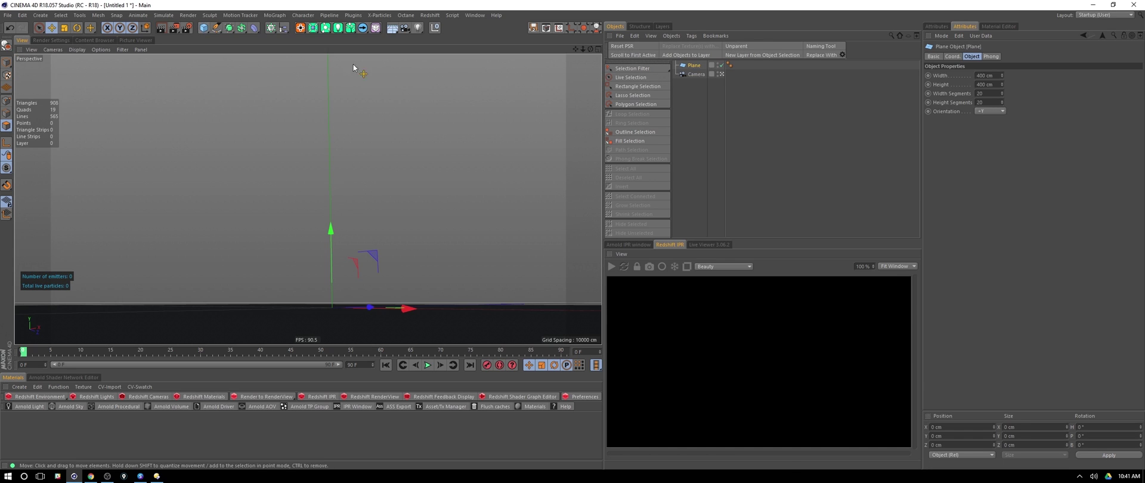
pyautogui.click(996, 76)
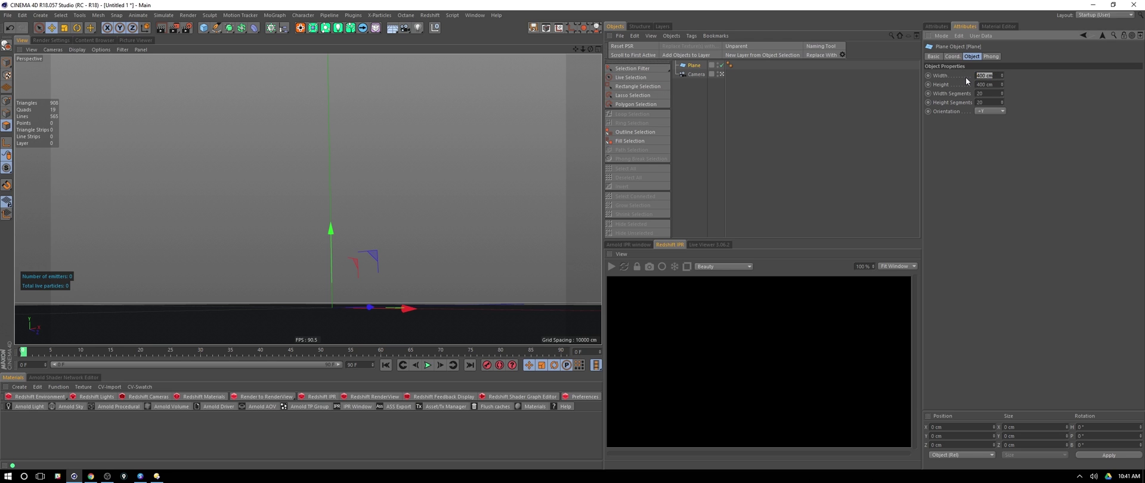
pyautogui.write('5000')
pyautogui.press('Tab')
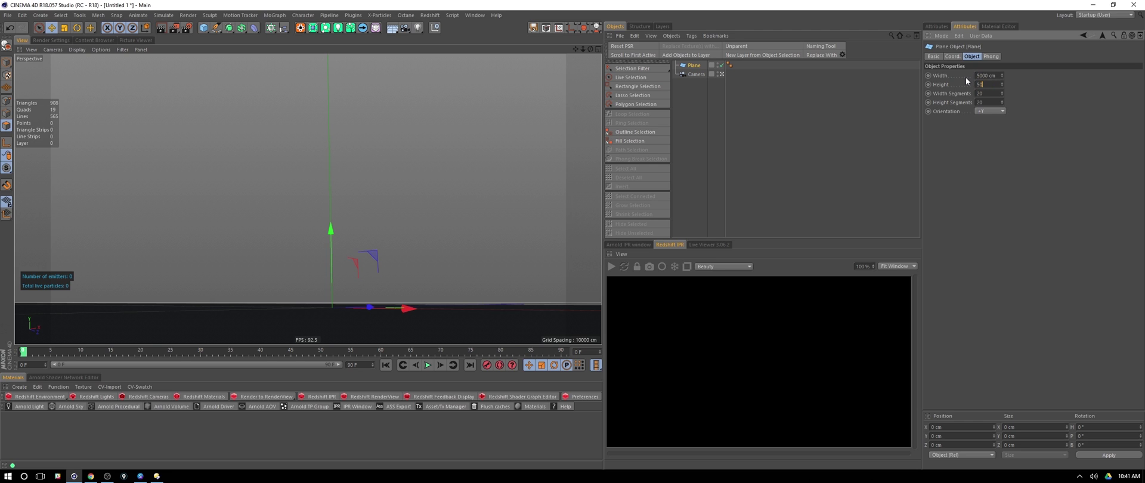
pyautogui.press('Return')
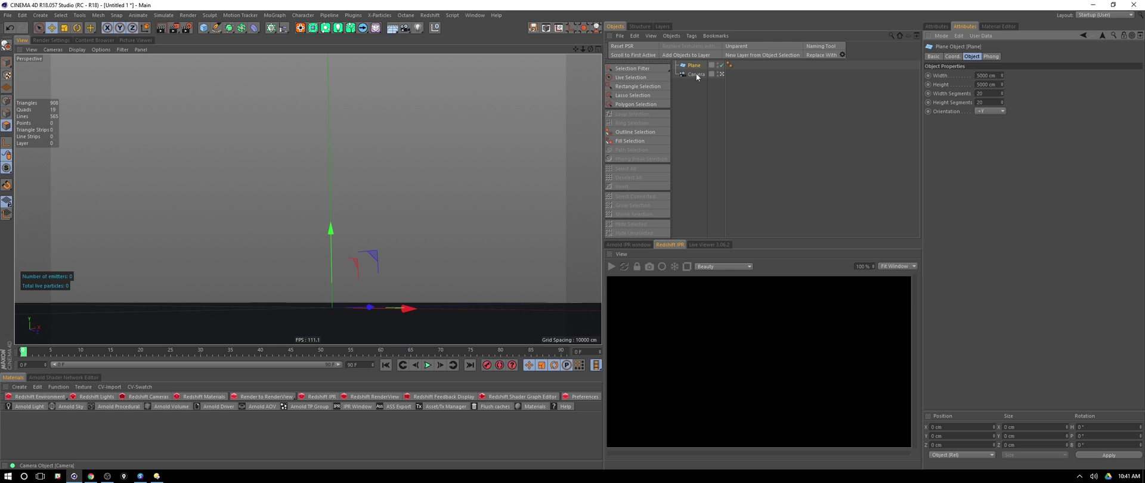
pyautogui.write('1')
pyautogui.press('Tab')
# Set the plane's height segments to 1 and merge IronGiant.obj in with No Material.
pyautogui.write('1')
pyautogui.click(683, 99)
pyautogui.click(620, 36)
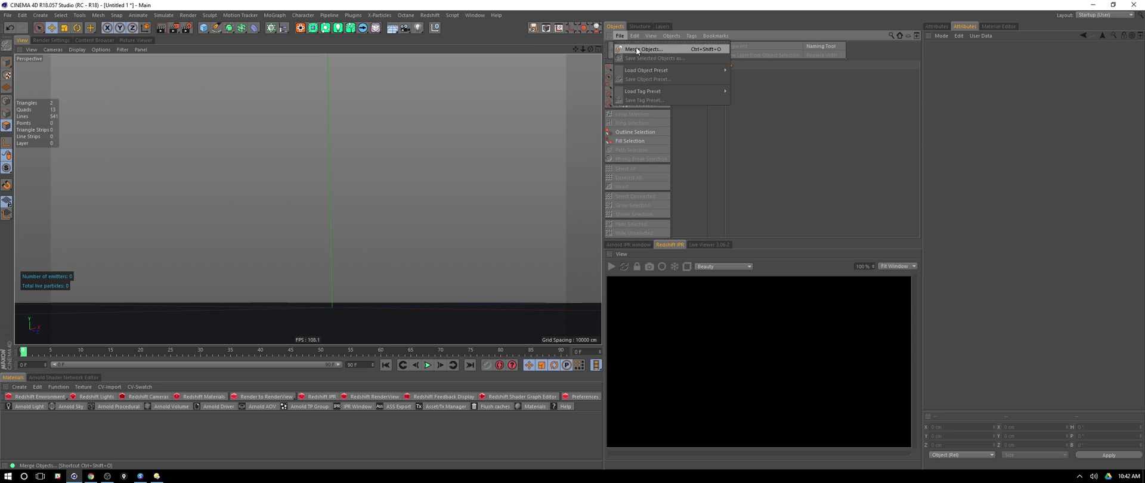
pyautogui.click(635, 45)
pyautogui.click(297, 84)
pyautogui.doubleClick(297, 84)
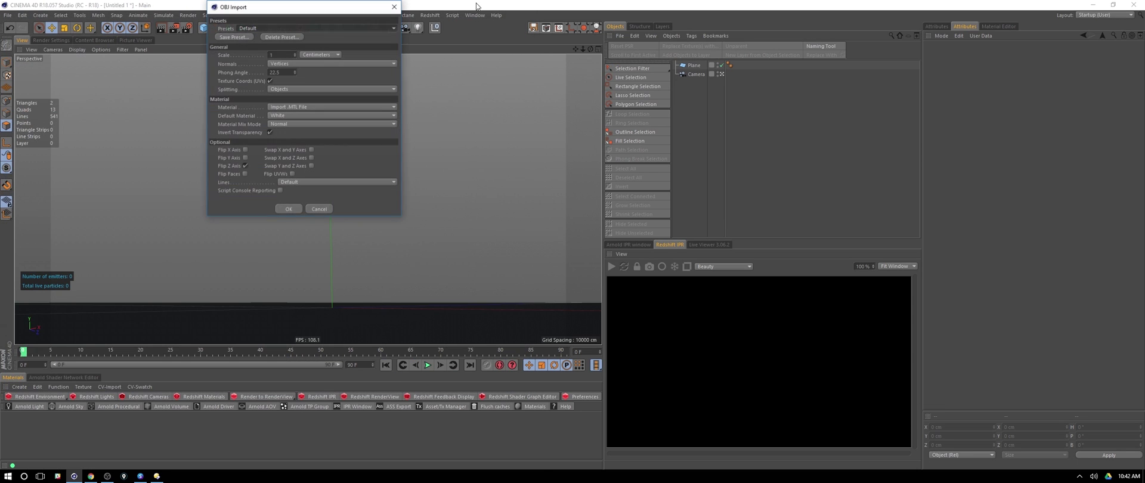
pyautogui.click(316, 106)
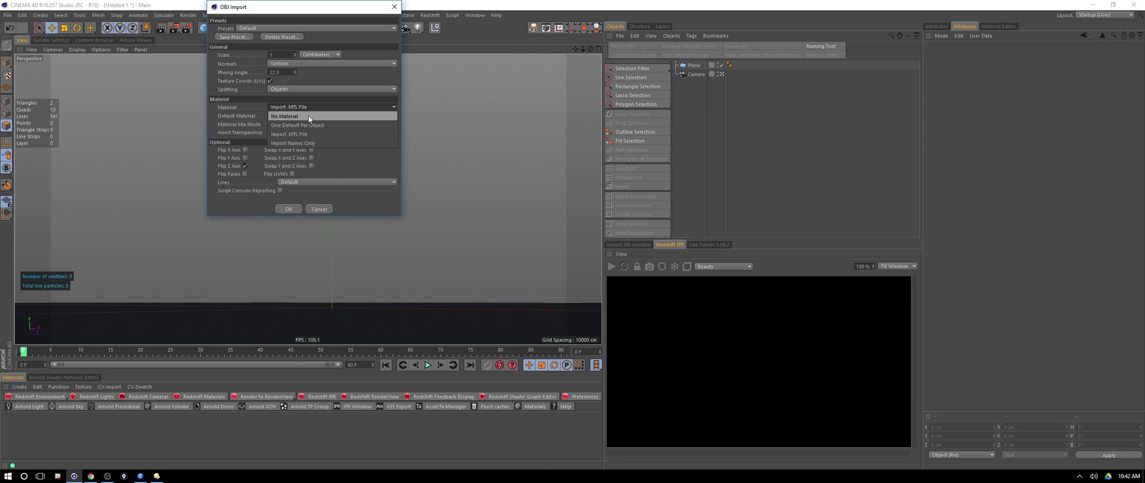
pyautogui.click(309, 117)
pyautogui.click(289, 210)
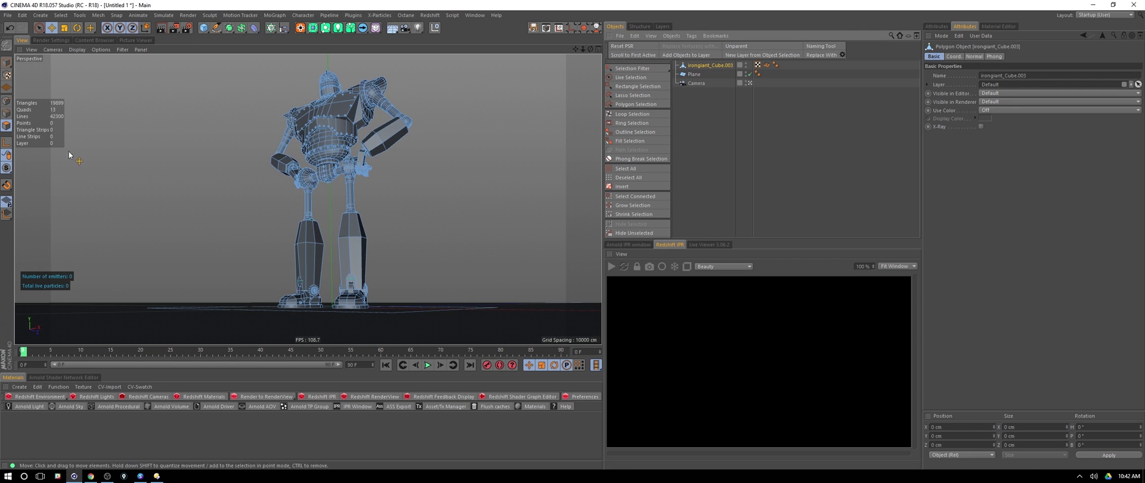
pyautogui.click(404, 307)
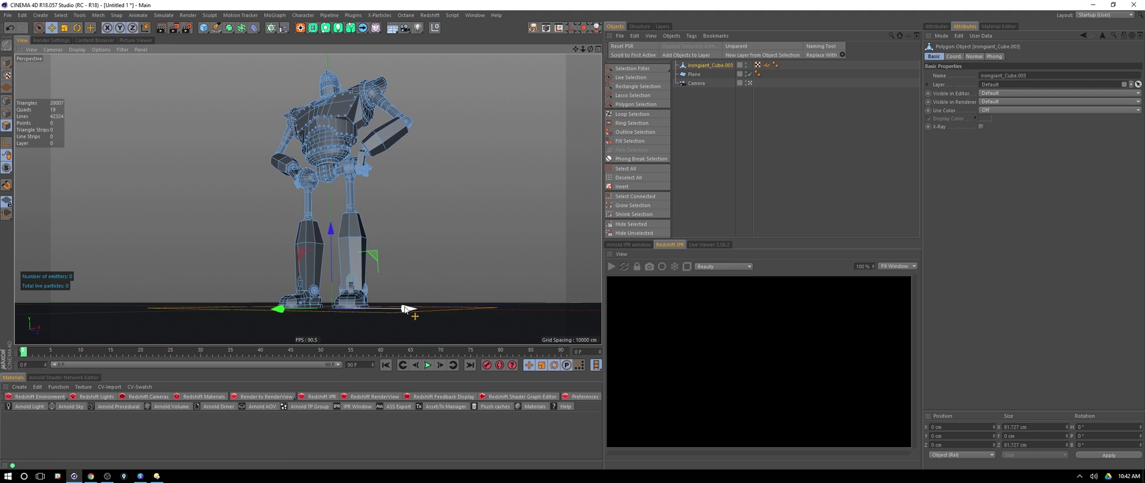
pyautogui.click(690, 110)
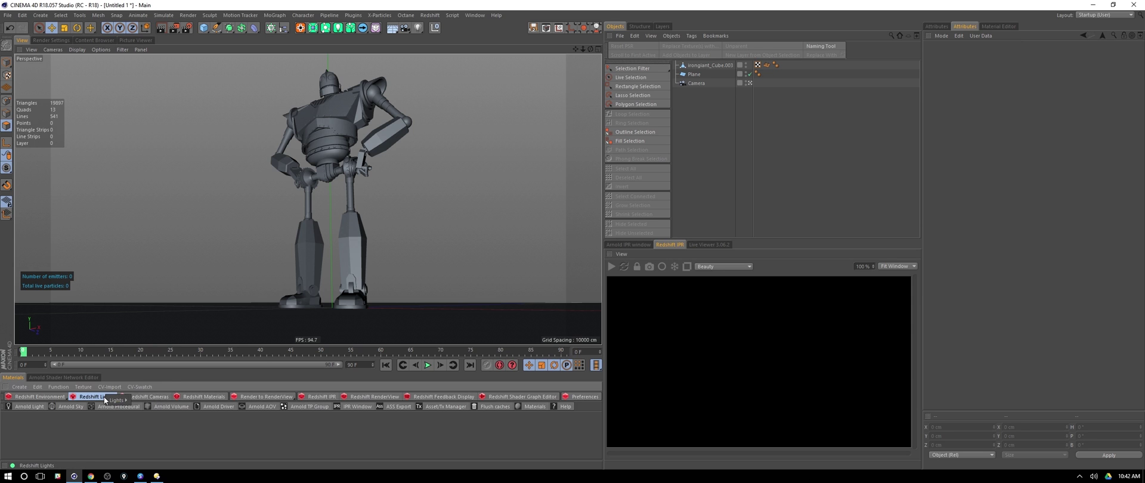
# Add a Redshift spot light with a Target tag aimed at the robot.
pyautogui.moveTo(119, 403)
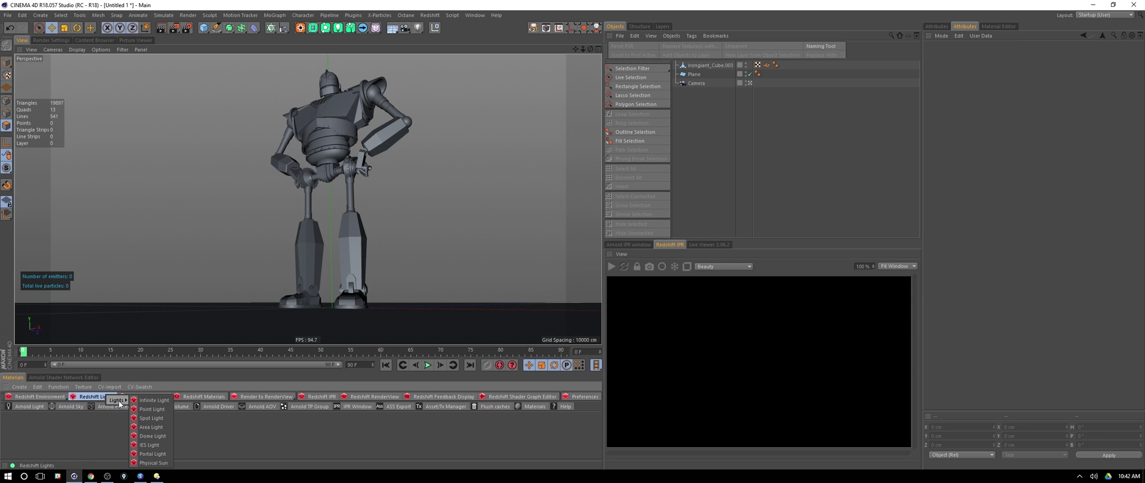
pyautogui.click(151, 418)
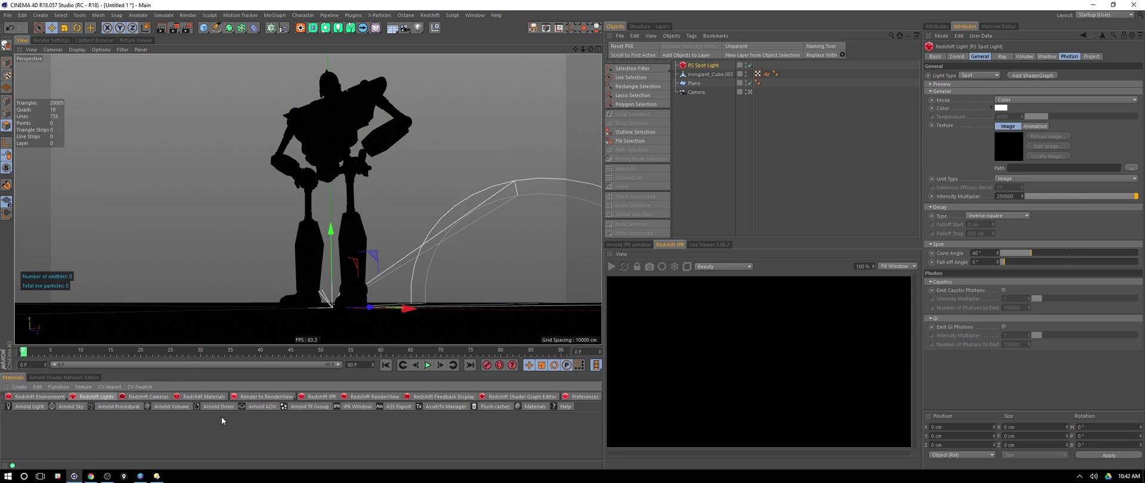
pyautogui.rightClick(715, 67)
pyautogui.moveTo(793, 57)
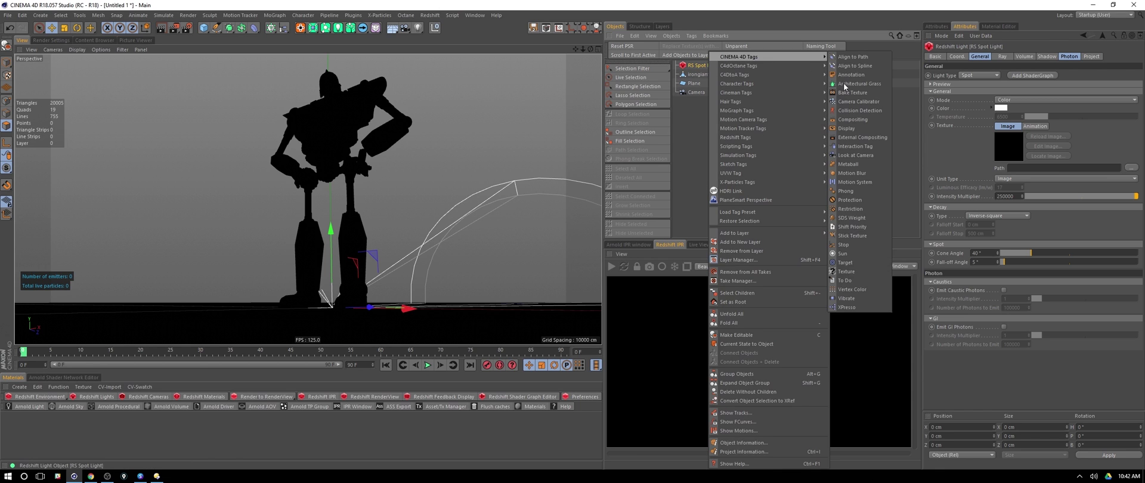
pyautogui.click(846, 262)
pyautogui.moveTo(716, 74); pyautogui.dragTo(984, 82)
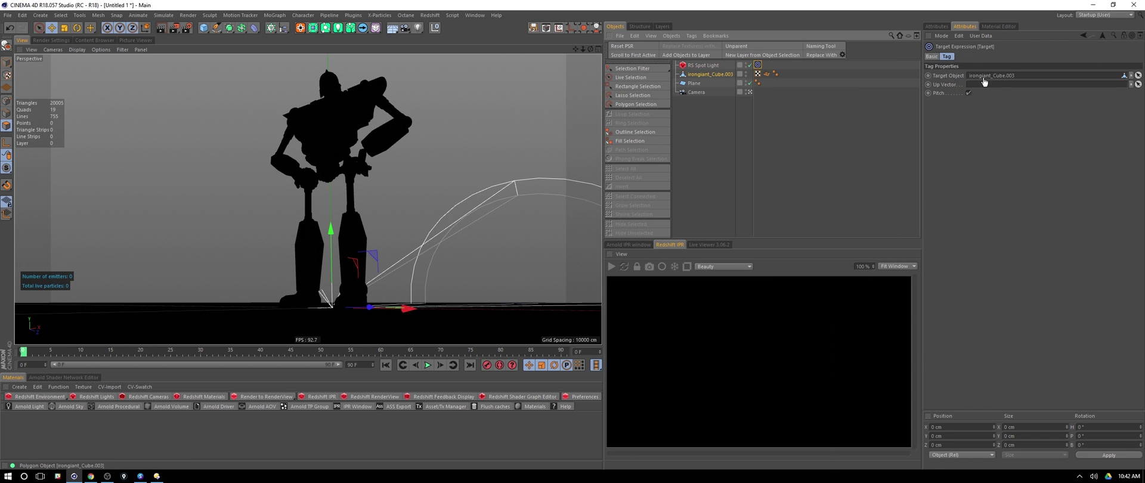
# Move the spot light up and left above the robot, adjusting its aim in four-view layout.
pyautogui.click(707, 65)
pyautogui.moveTo(345, 303); pyautogui.dragTo(98, 102)
pyautogui.press('F5')
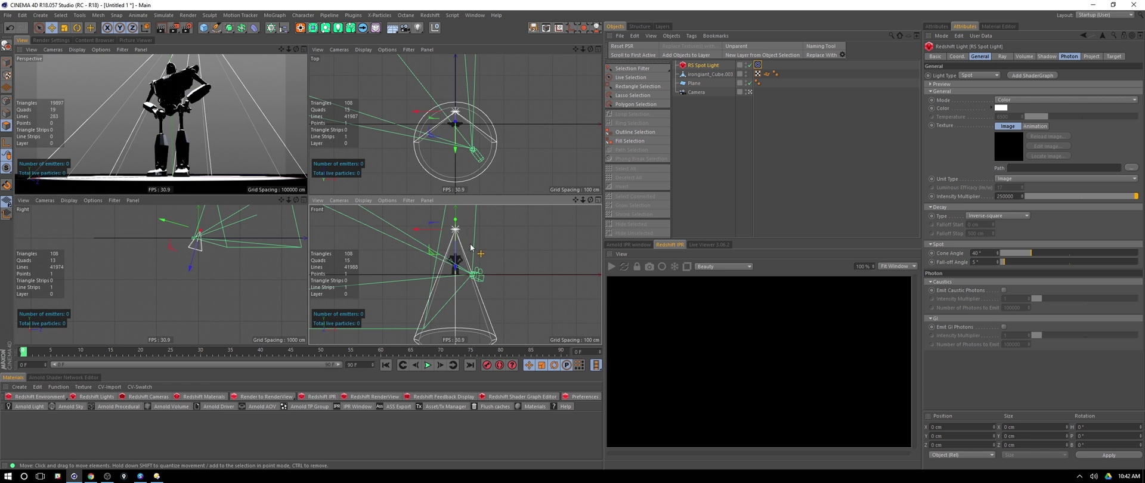
pyautogui.moveTo(461, 211); pyautogui.dragTo(394, 234)
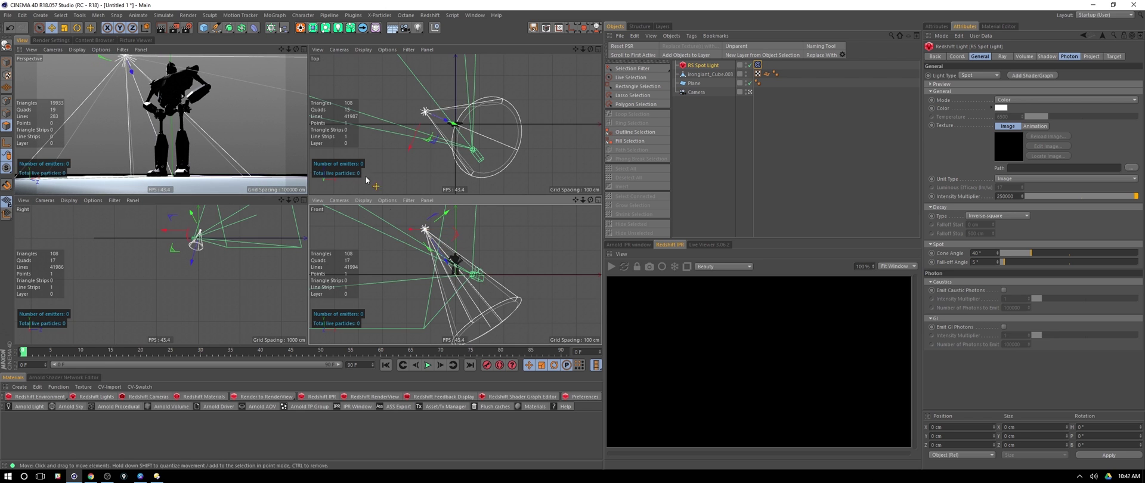
pyautogui.moveTo(414, 142); pyautogui.dragTo(385, 190)
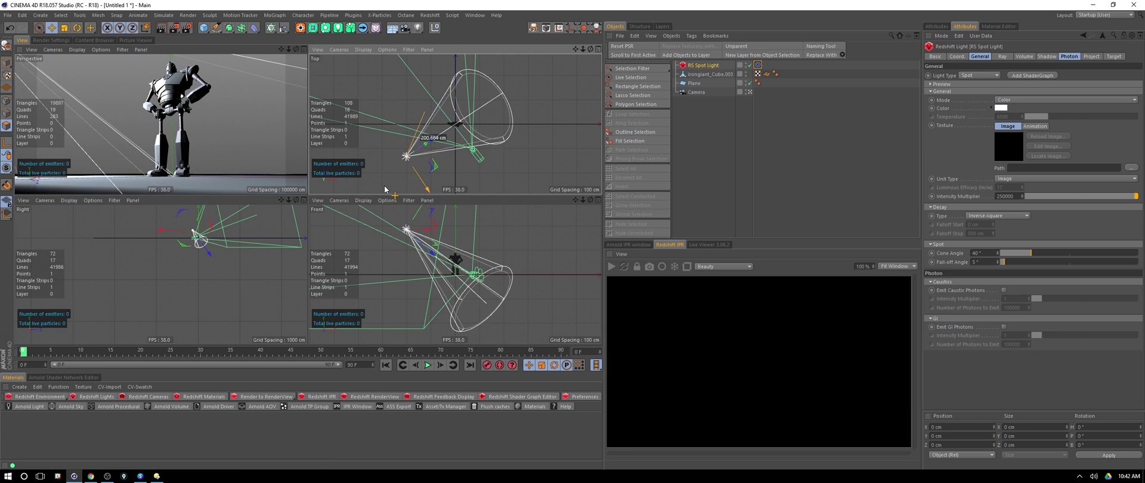
# Start the Redshift IPR and give the spot light volume contribution 0.5 and 64 samples.
pyautogui.press('F1')
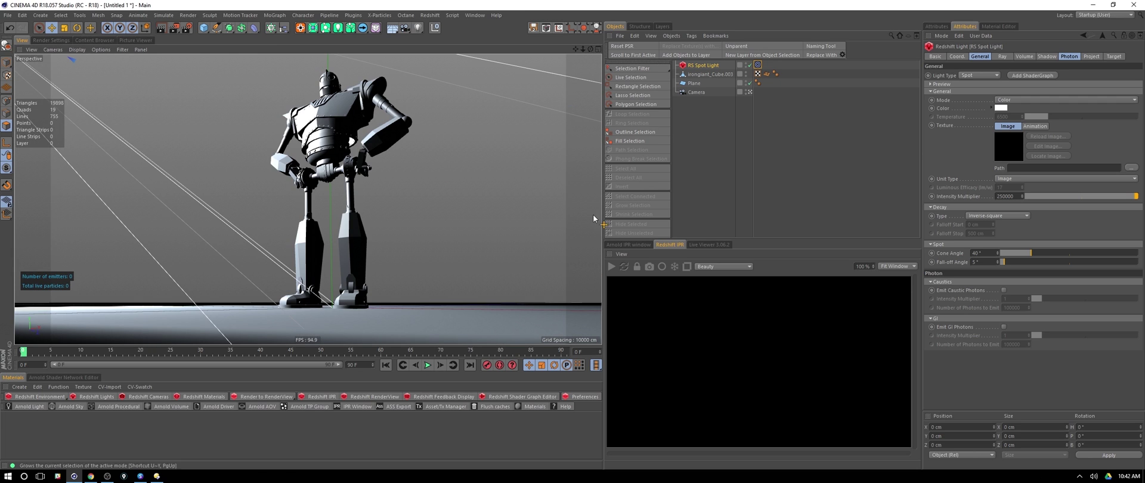
pyautogui.click(611, 268)
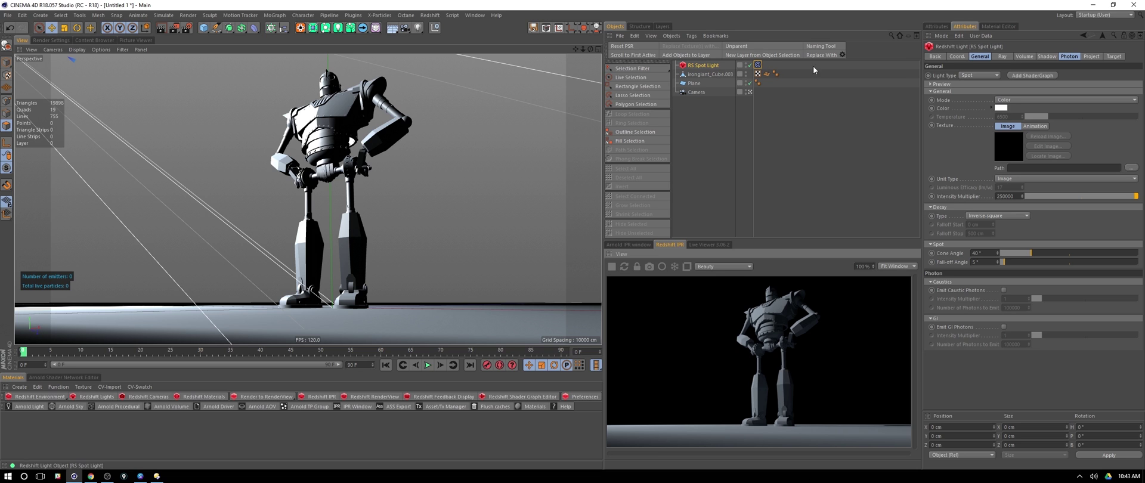
pyautogui.click(1026, 56)
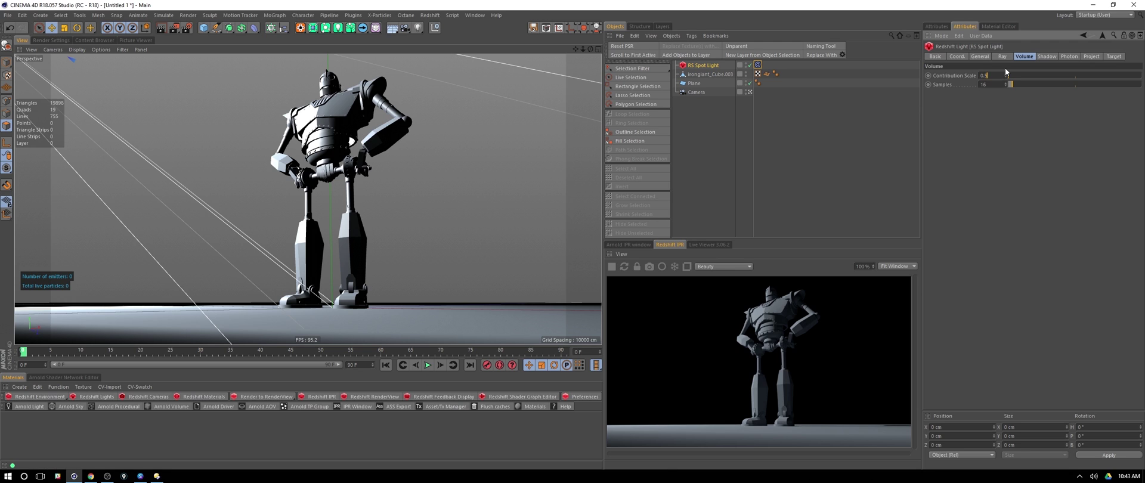
pyautogui.press('Return')
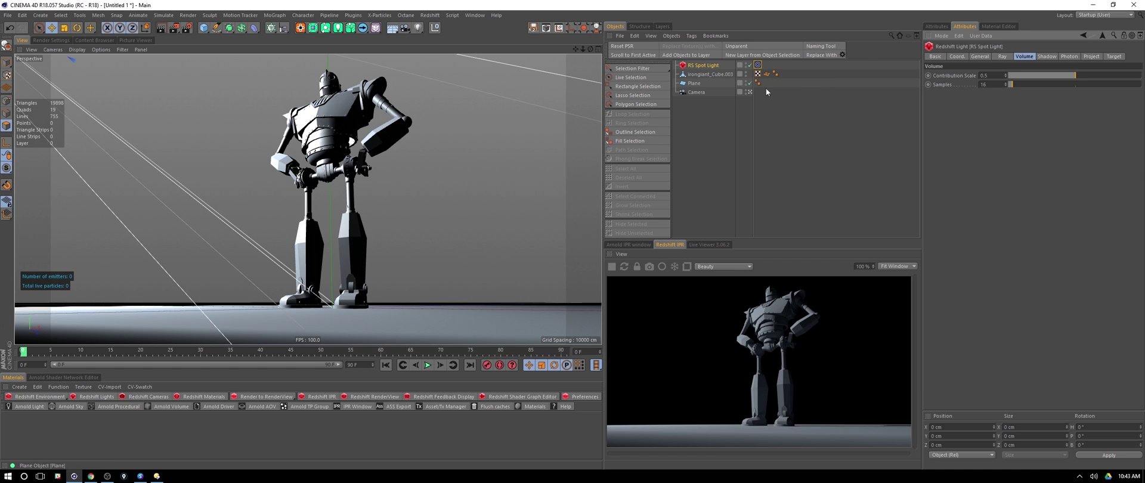
pyautogui.press('Tab')
pyautogui.write('64')
pyautogui.press('Return')
# Add a Redshift Environment and lower its volume scattering to 0.05.
pyautogui.click(52, 398)
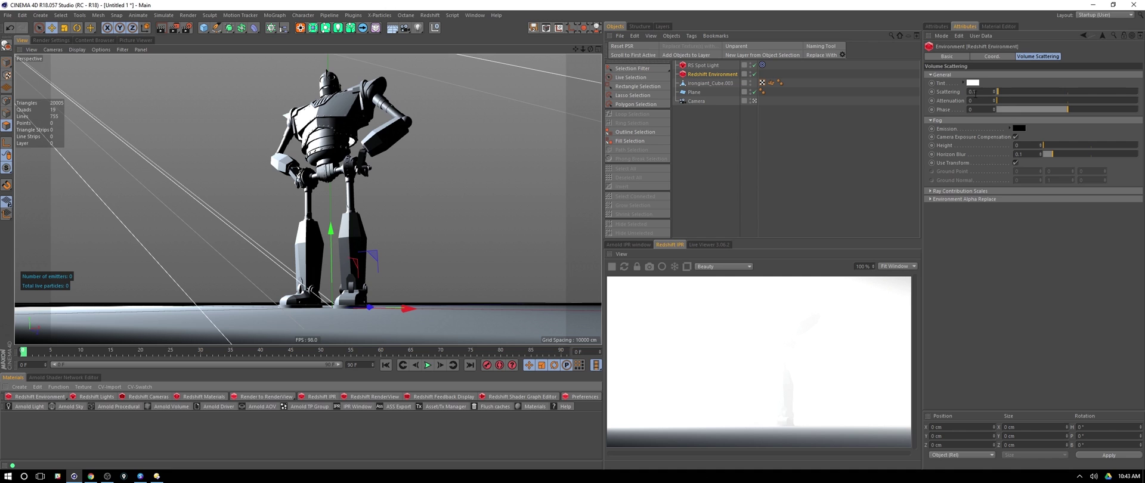
pyautogui.doubleClick(971, 92)
pyautogui.write('0')
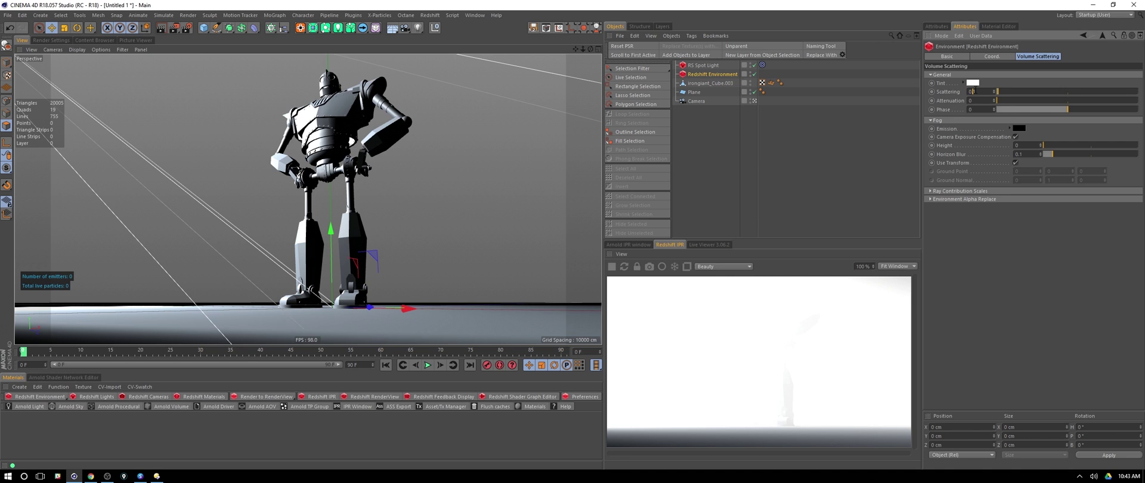
pyautogui.press('Return')
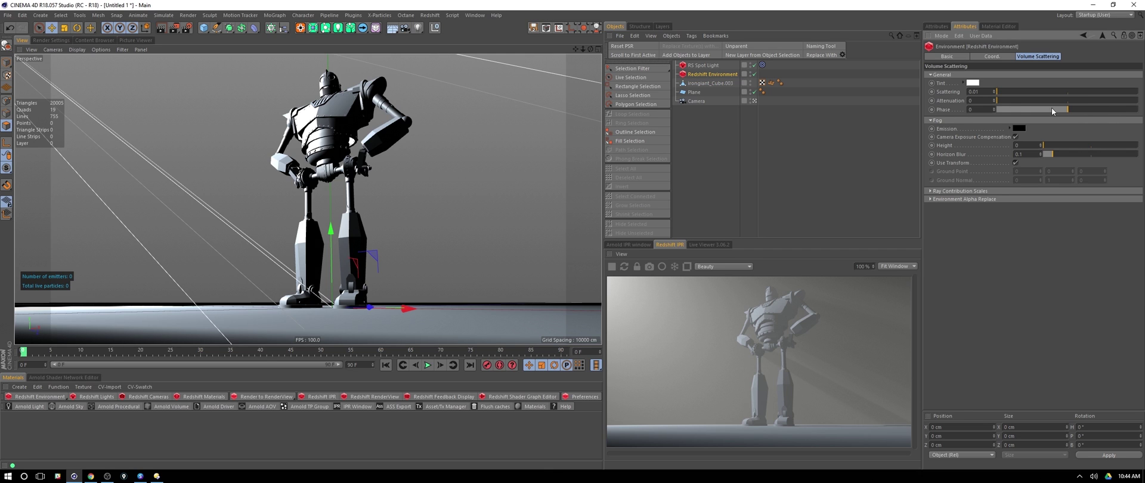
# Adjust the fog phase negative, settling around -0.777.
pyautogui.click(1014, 109)
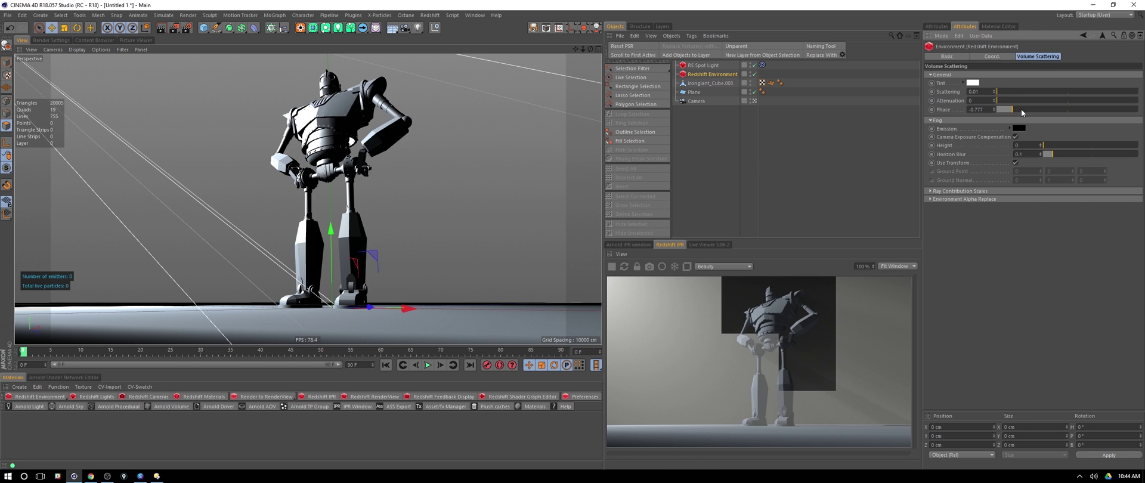
pyautogui.click(1022, 109)
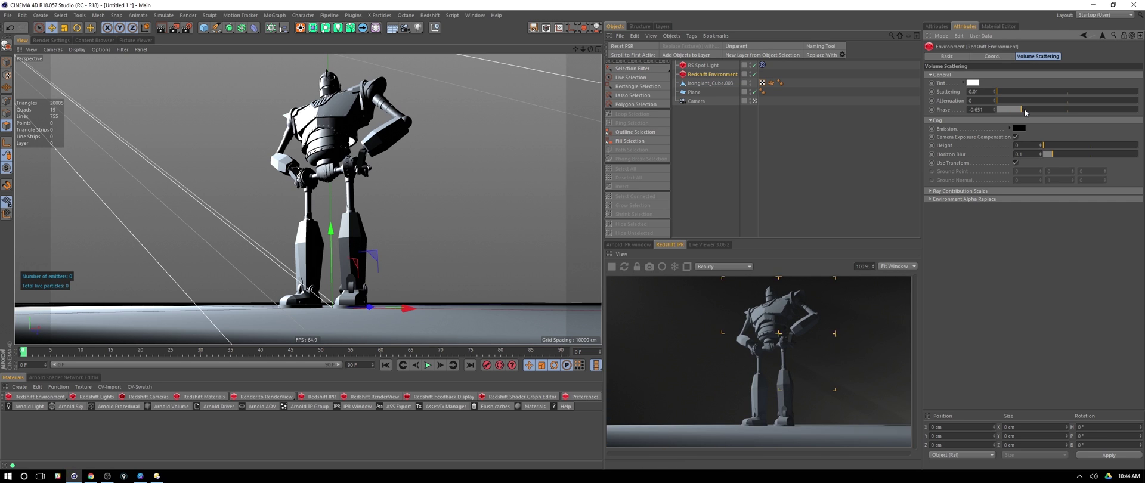
pyautogui.click(1028, 109)
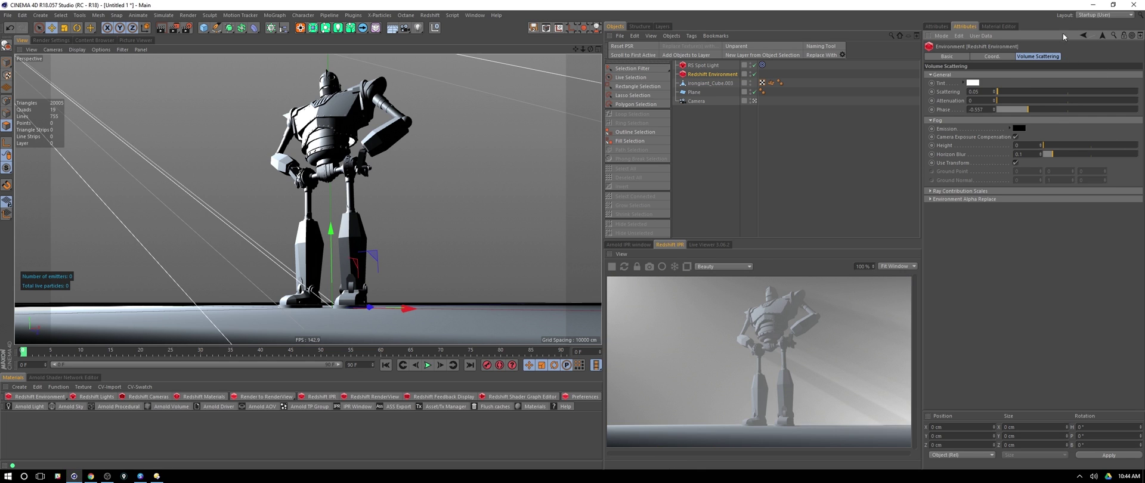
pyautogui.moveTo(1023, 110); pyautogui.dragTo(1011, 110)
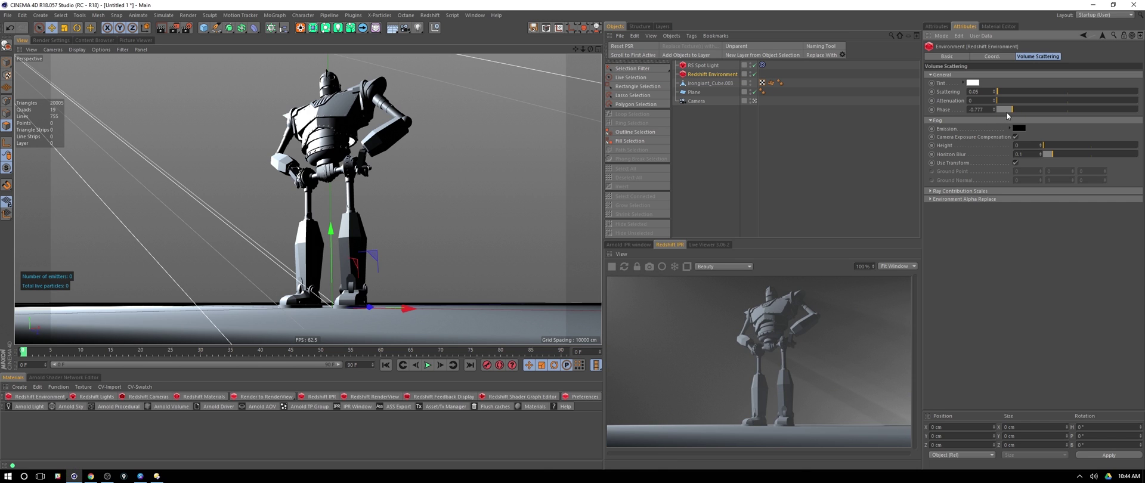
# Tint the RS spot light teal, then drop its saturation to 0 for near-white light.
pyautogui.click(714, 65)
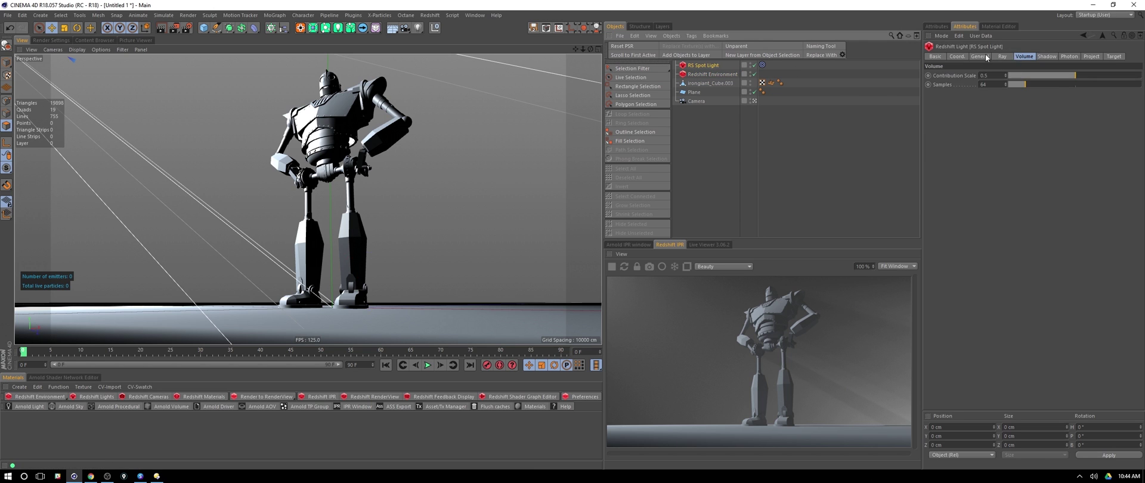
pyautogui.click(1002, 108)
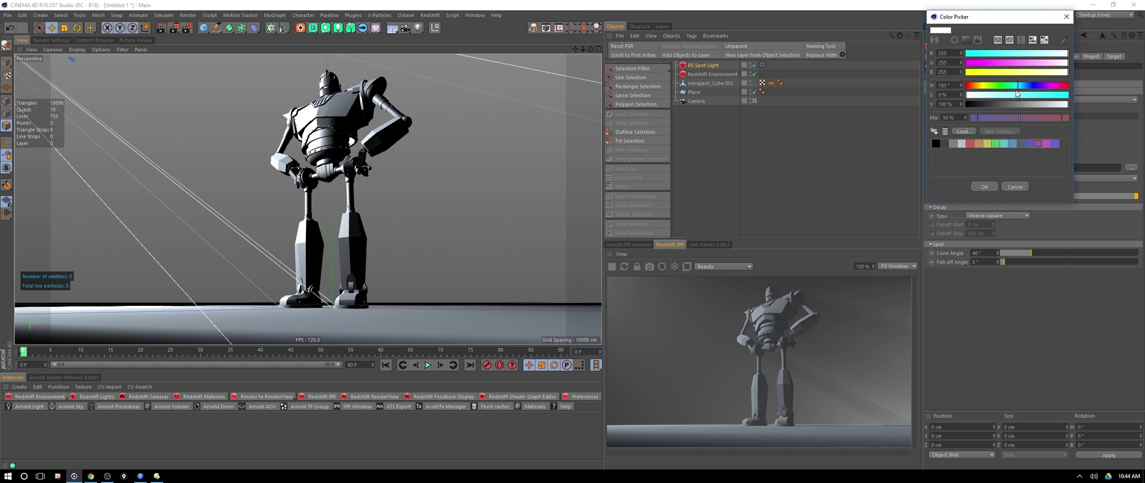
pyautogui.click(983, 187)
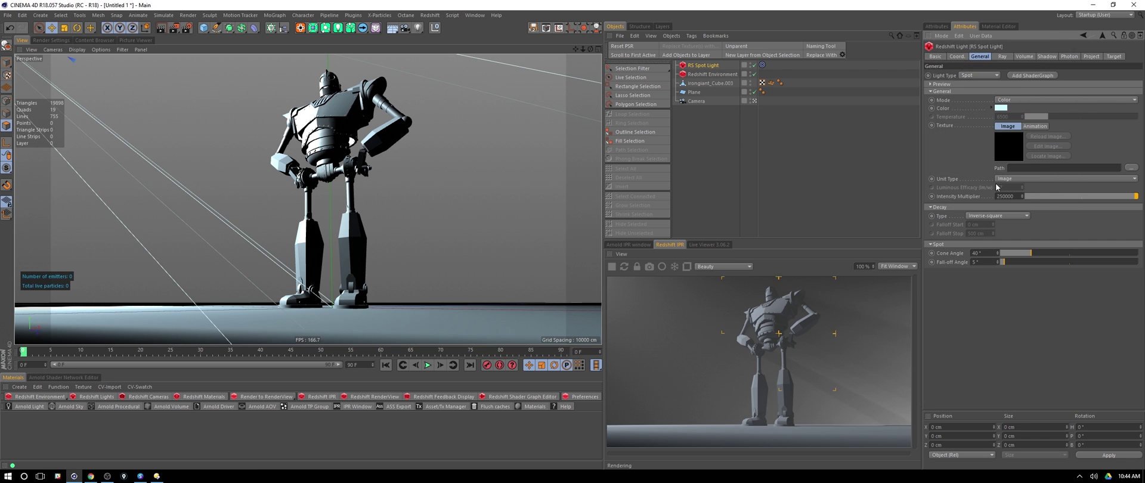
pyautogui.click(995, 107)
pyautogui.press('Tab')
pyautogui.press('Tab')
pyautogui.press('Tab')
pyautogui.press('Tab')
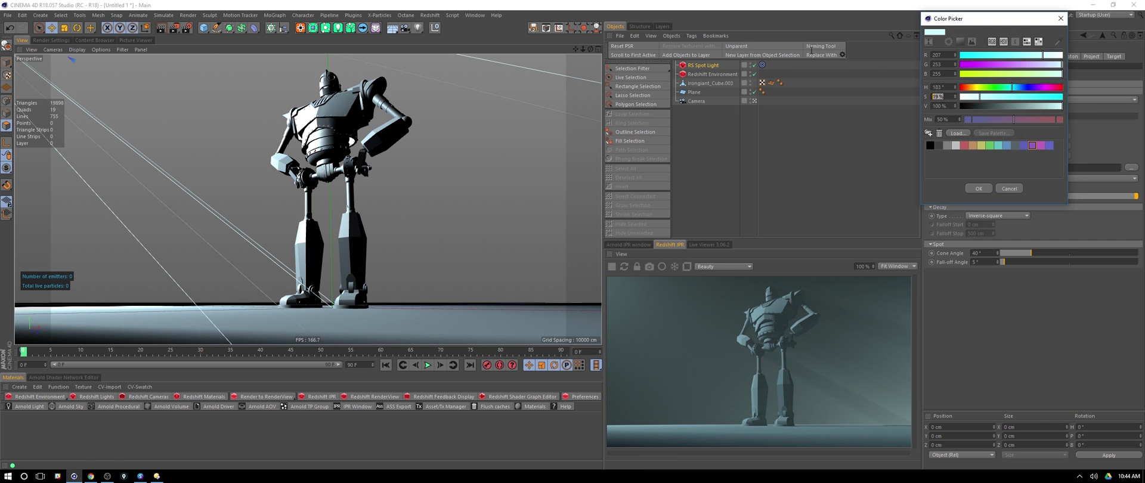
pyautogui.write('0')
pyautogui.press('Return')
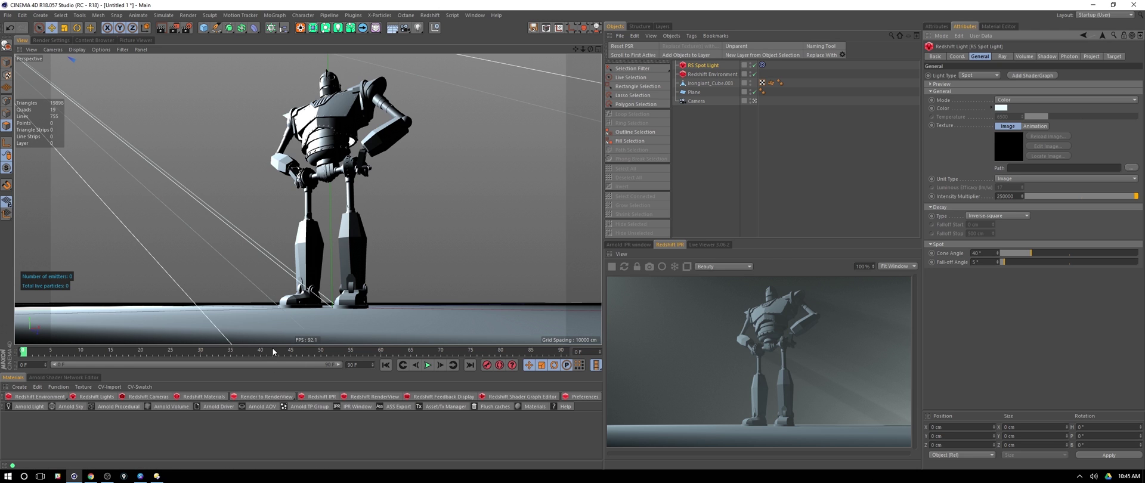
# Create a Redshift material named Iron and apply it to the robot.
pyautogui.click(203, 397)
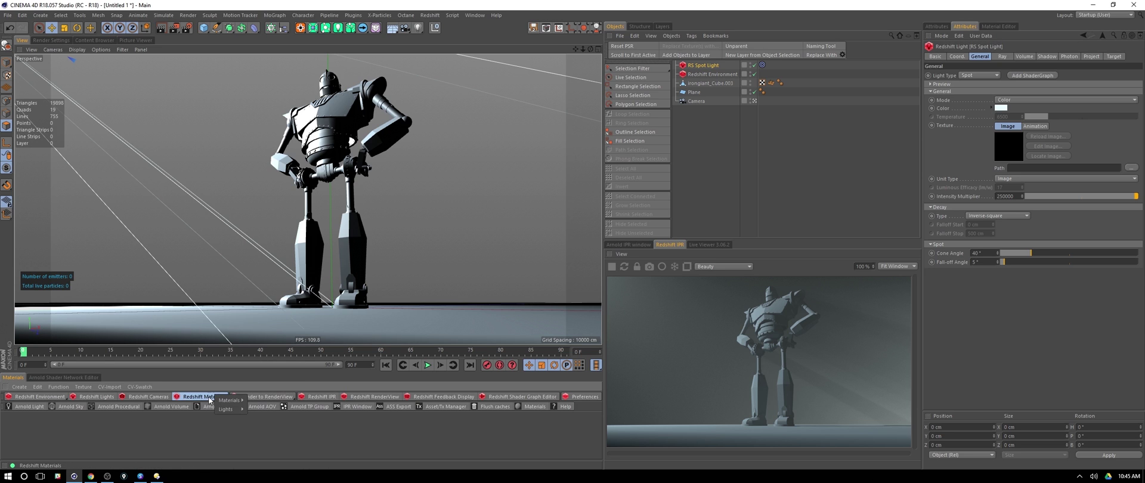
pyautogui.moveTo(229, 400)
pyautogui.click(266, 383)
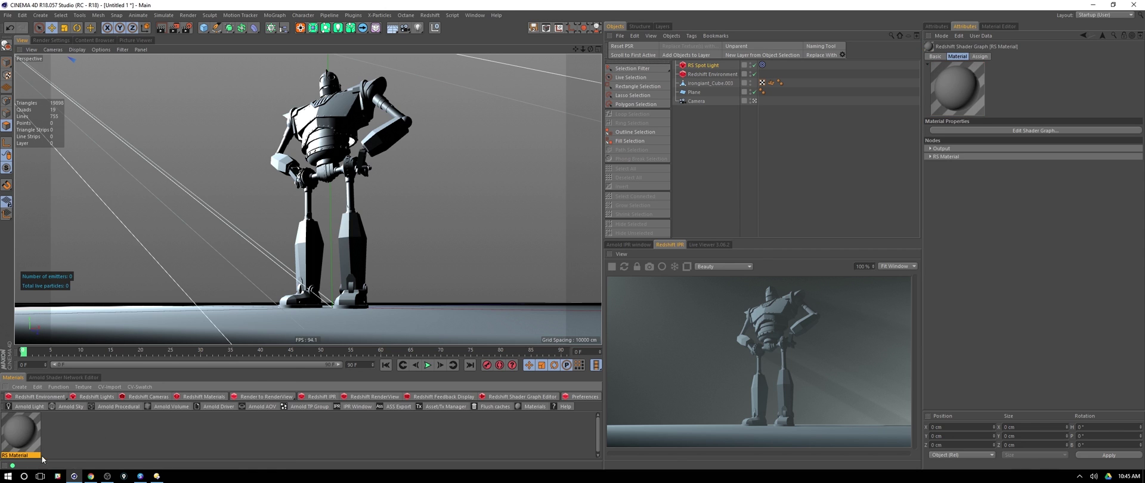
pyautogui.click(41, 428)
pyautogui.write('Iron')
pyautogui.press('Return')
pyautogui.moveTo(36, 428); pyautogui.dragTo(730, 79)
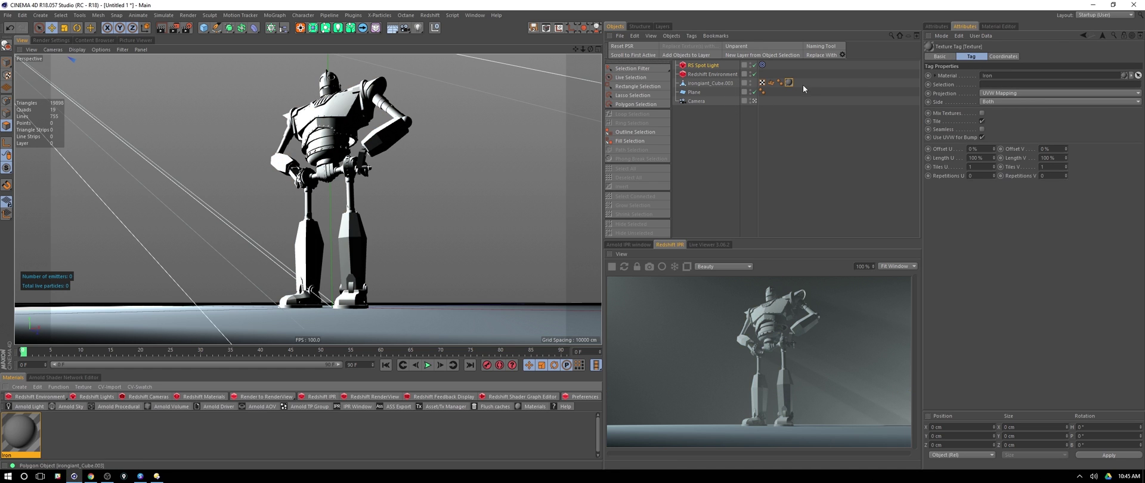
# Set the Iron material's reflection BRDF to Beckmann and roughness to 0.5.
pyautogui.click(998, 27)
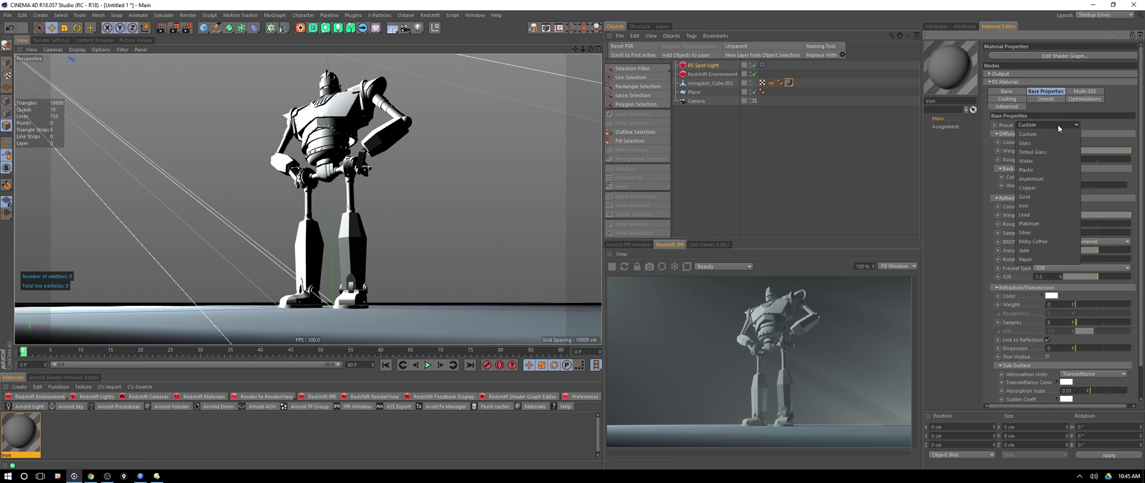
pyautogui.press('Return')
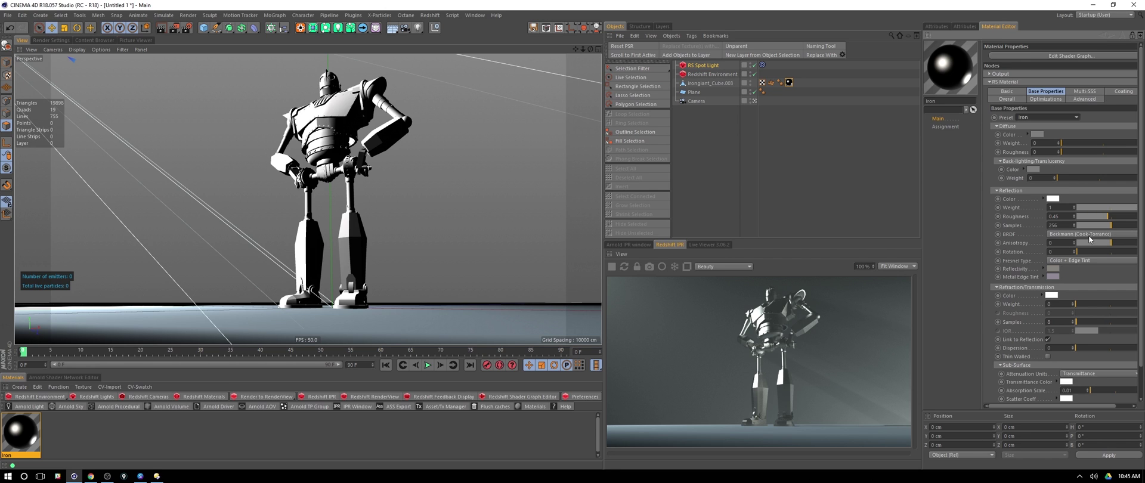
pyautogui.click(1076, 235)
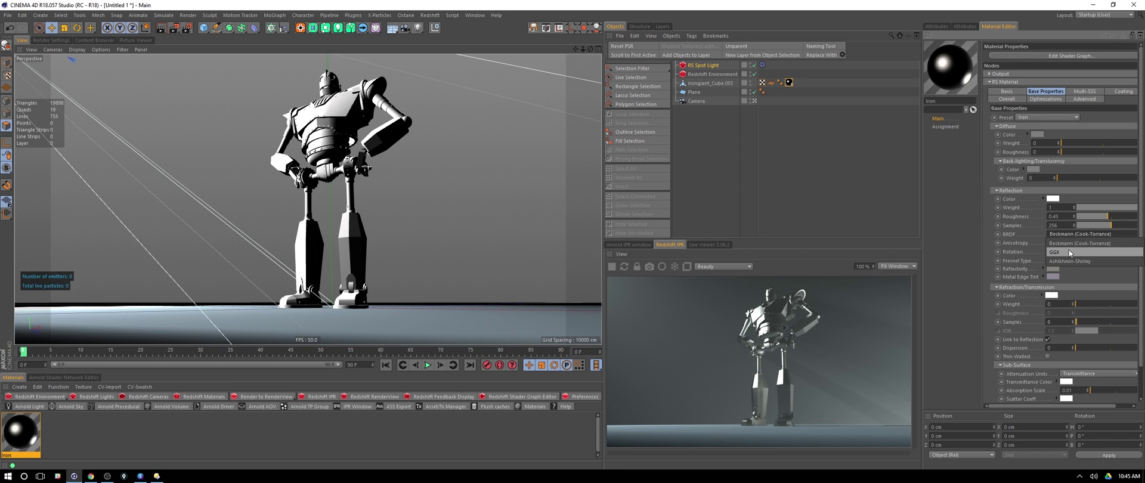
pyautogui.click(1060, 252)
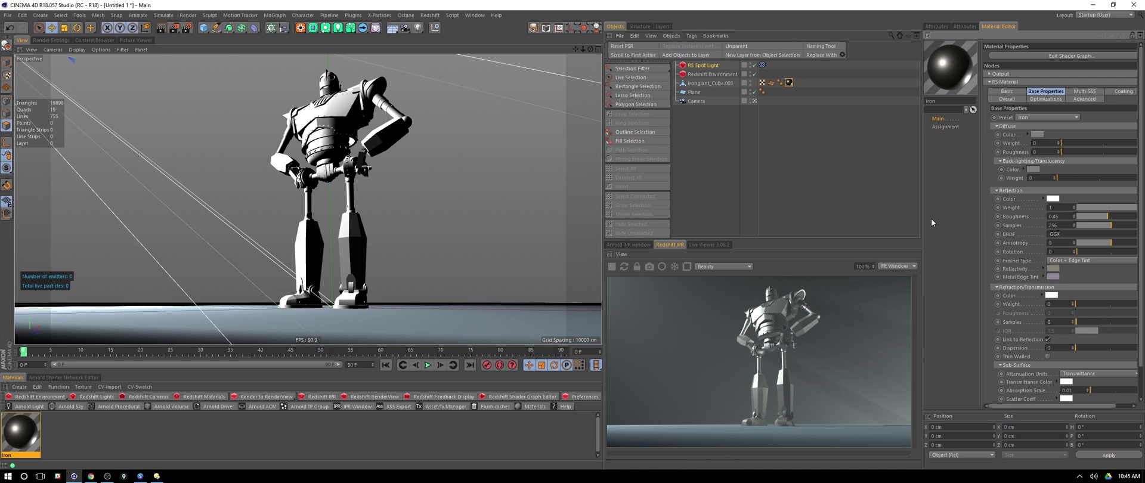
pyautogui.click(1059, 233)
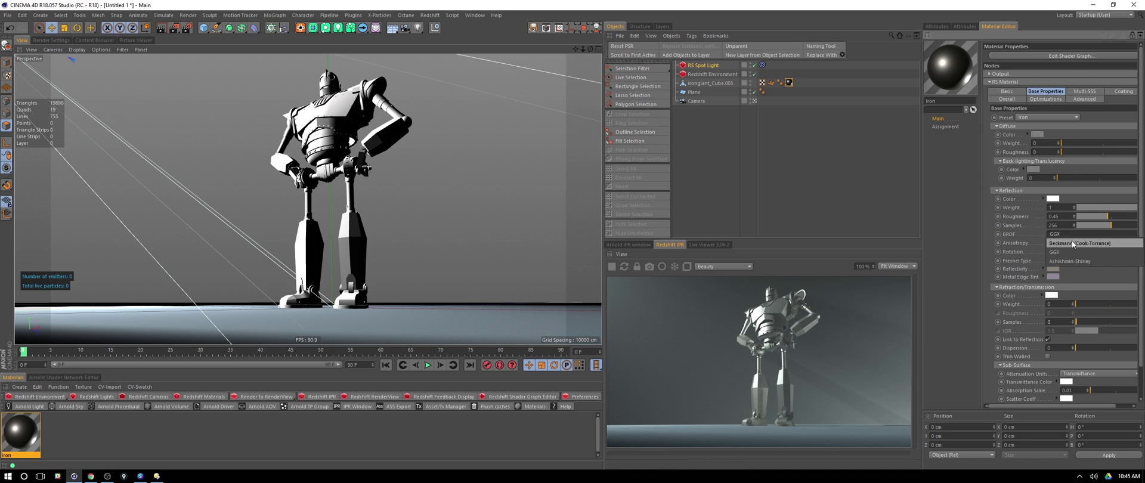
pyautogui.click(1071, 241)
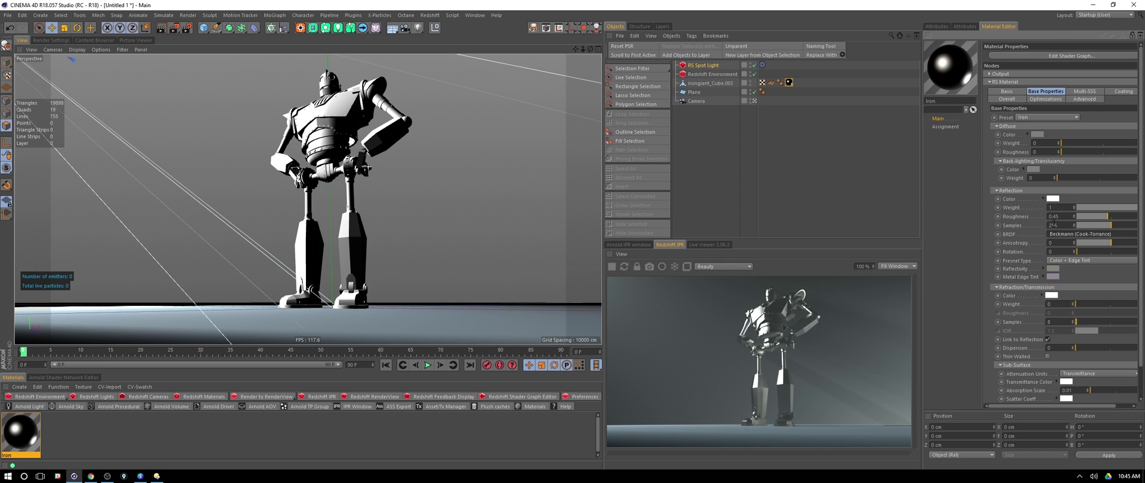
pyautogui.click(1073, 214)
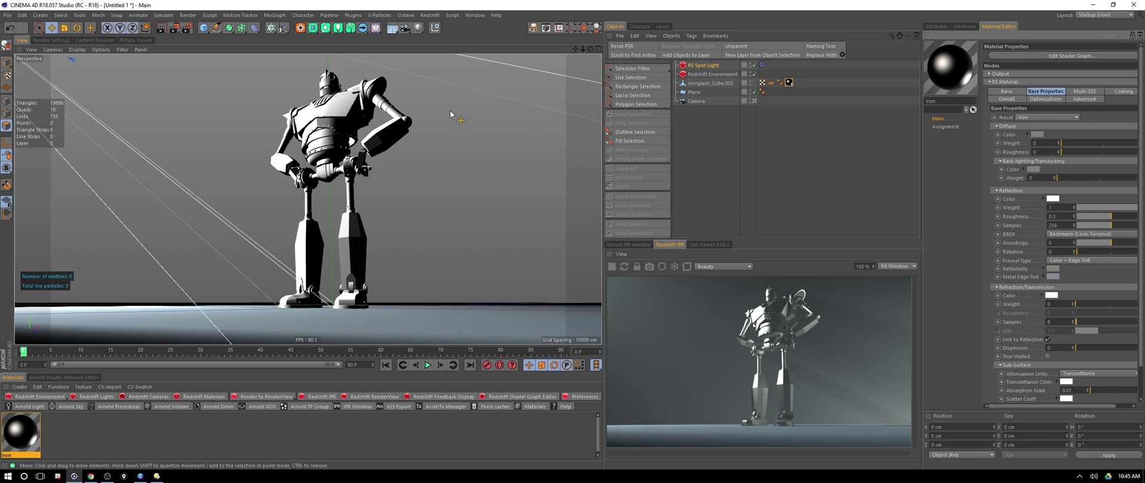
# Duplicate the Iron material as Glass and apply it to the floor plane.
pyautogui.keyDown('ctrl'); pyautogui.moveTo(21, 434); pyautogui.dragTo(64, 440); pyautogui.keyUp('ctrl')
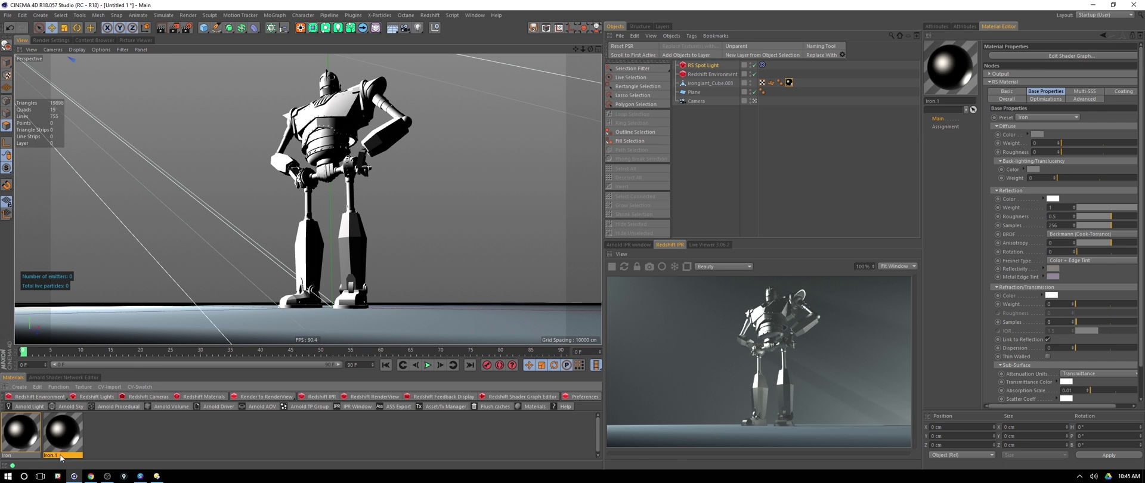
pyautogui.doubleClick(63, 455)
pyautogui.write('Glass')
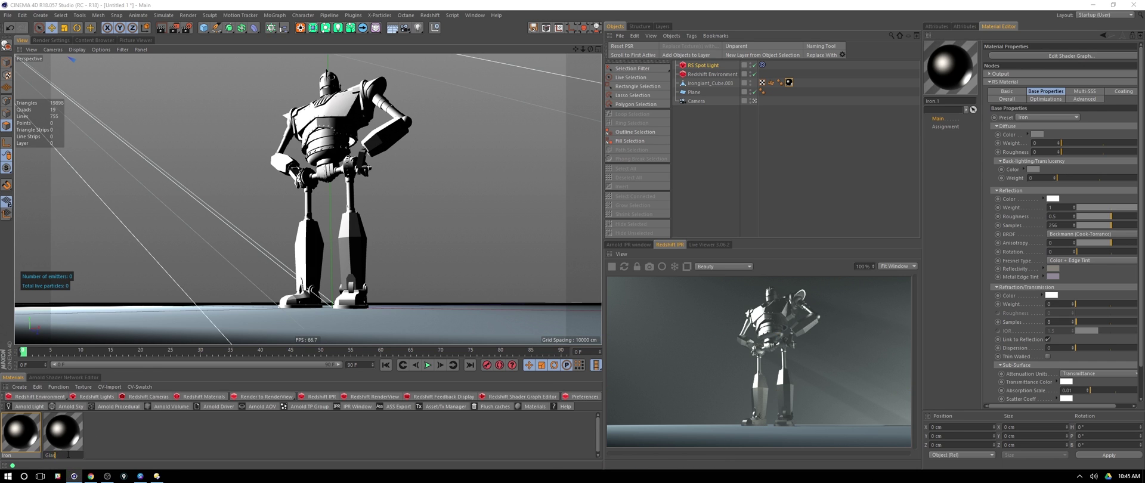
pyautogui.press('Return')
pyautogui.moveTo(673, 281)
pyautogui.mouseDown()
pyautogui.moveTo(668, 158)
pyautogui.moveTo(692, 140)
pyautogui.moveTo(703, 92)
pyautogui.mouseUp()
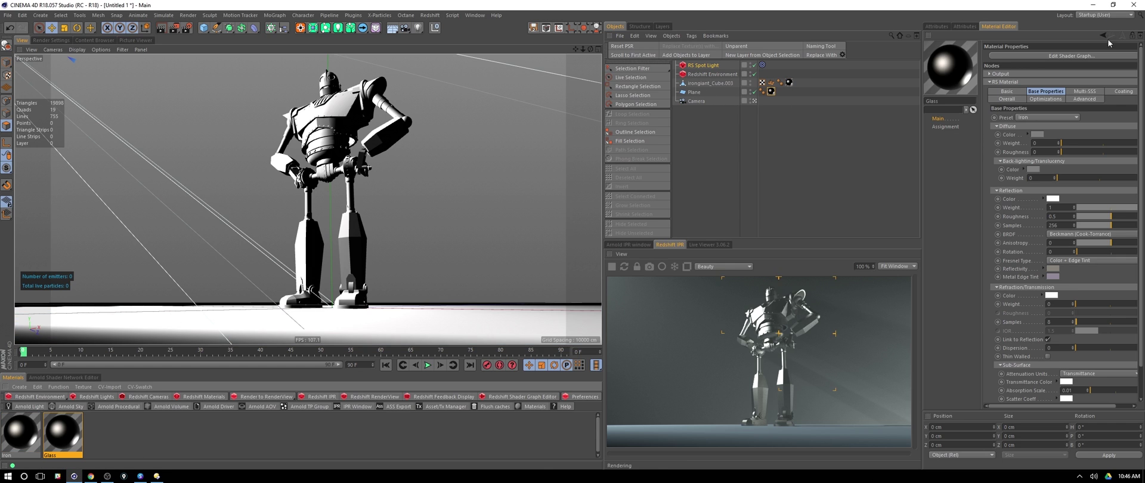
# Switch Glass to the Glass preset with 32 reflection samples and 0.125 roughness.
pyautogui.click(1070, 116)
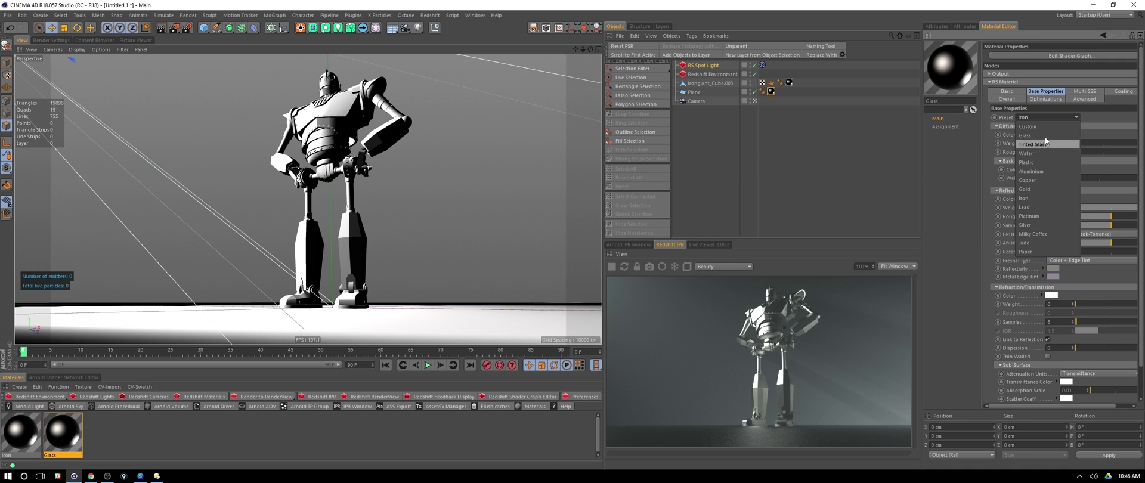
pyautogui.click(1074, 136)
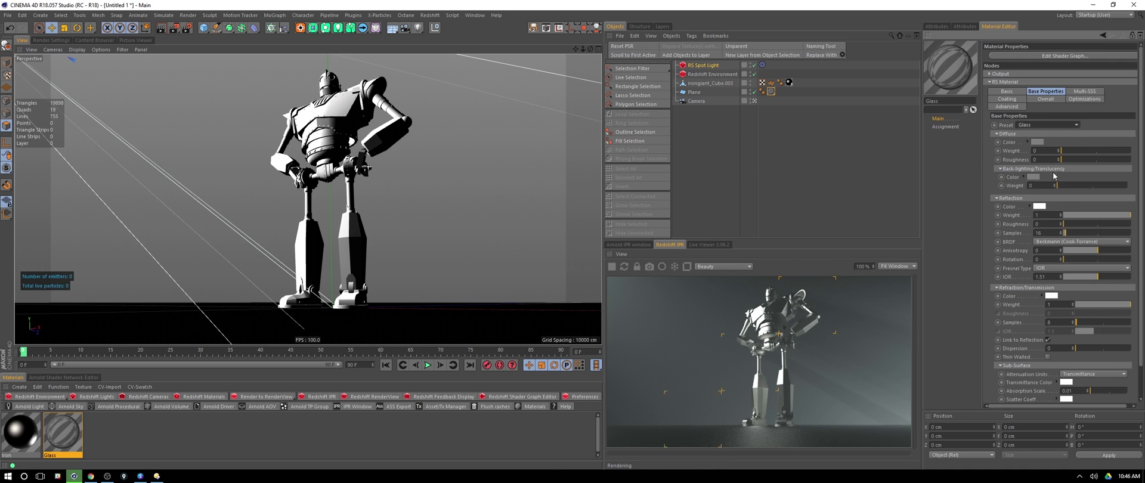
pyautogui.click(1066, 232)
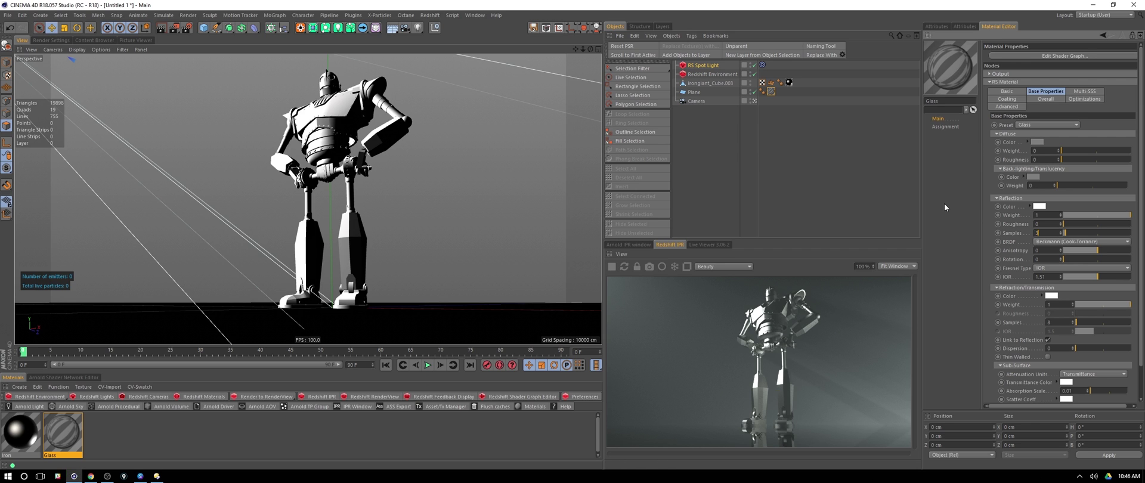
pyautogui.moveTo(1064, 224); pyautogui.dragTo(1072, 225)
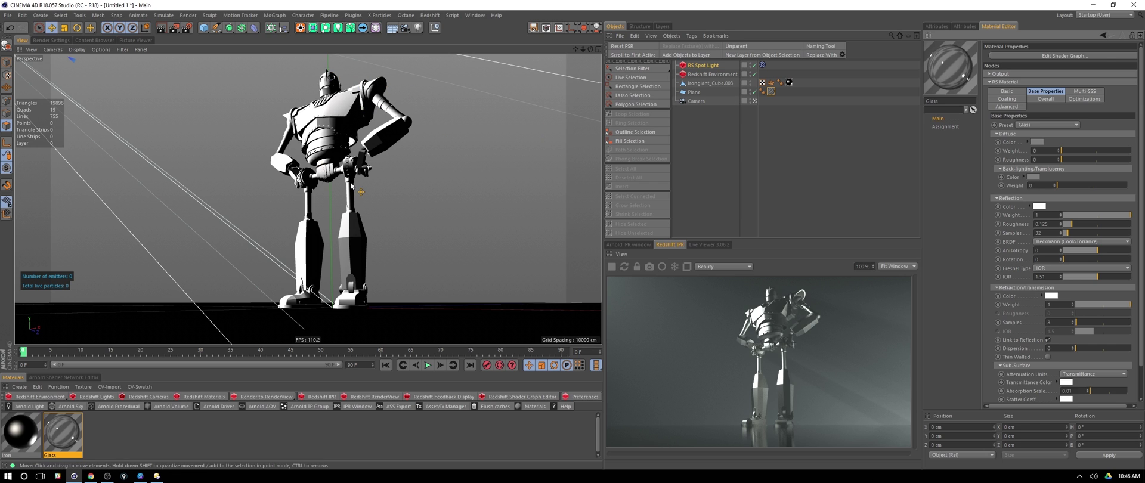
# Add a Capsule with a 0.5 cm radius and 10 cm height.
pyautogui.click(203, 27)
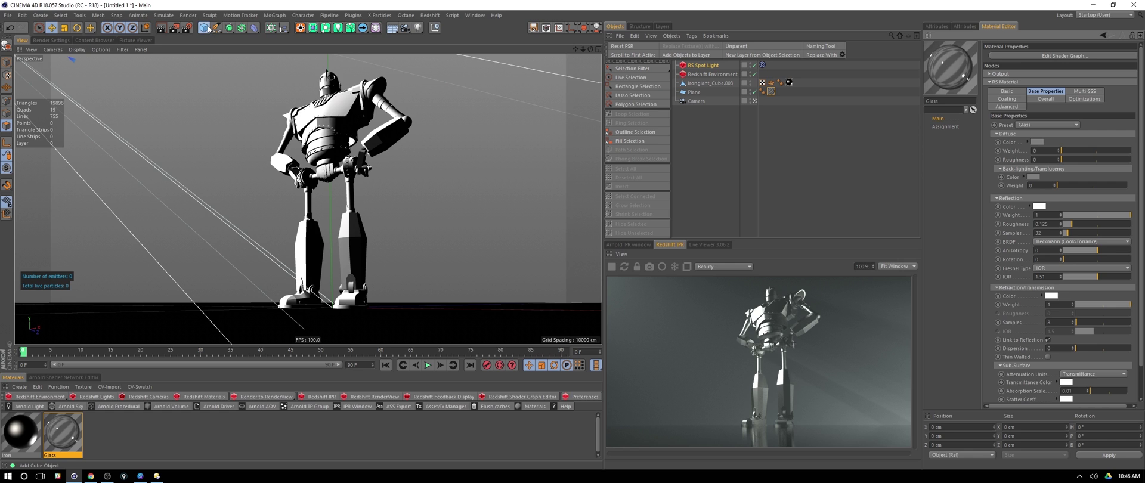
pyautogui.click(283, 72)
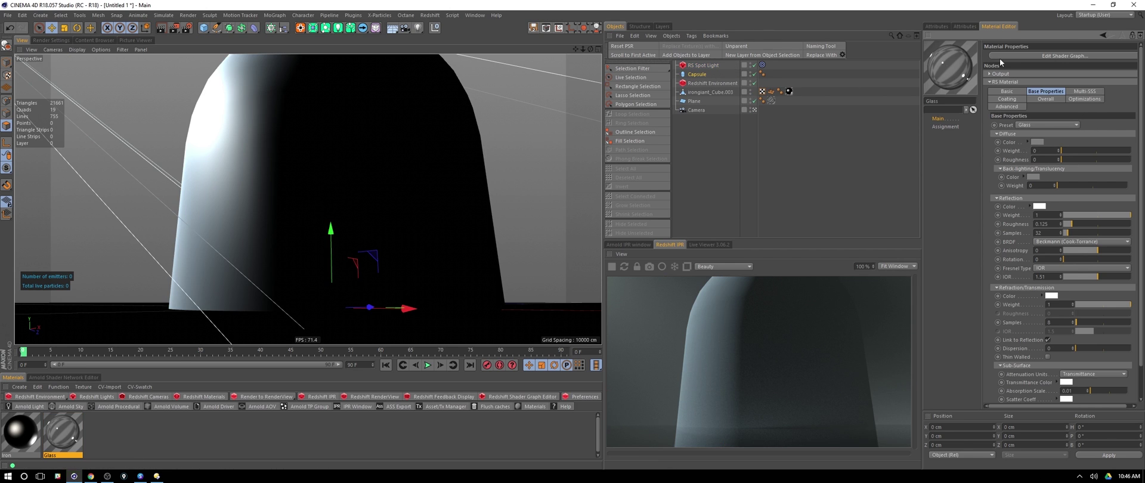
pyautogui.click(969, 24)
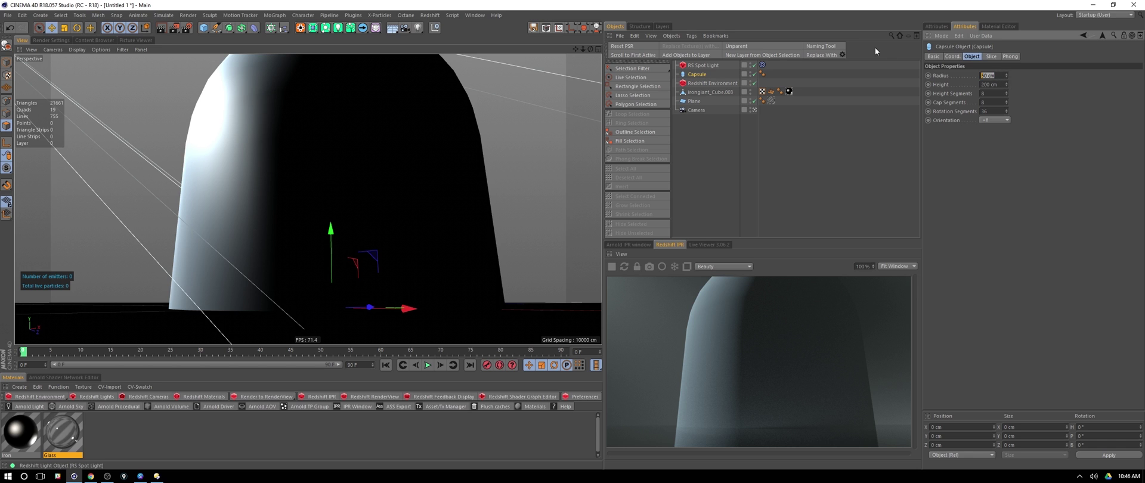
pyautogui.write('0.5')
pyautogui.press('Return')
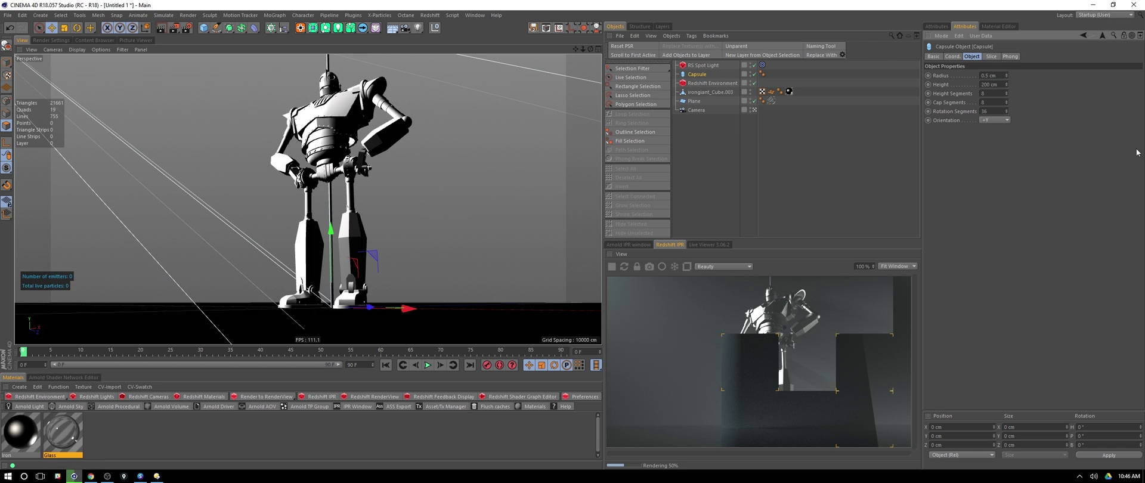
pyautogui.press('Tab')
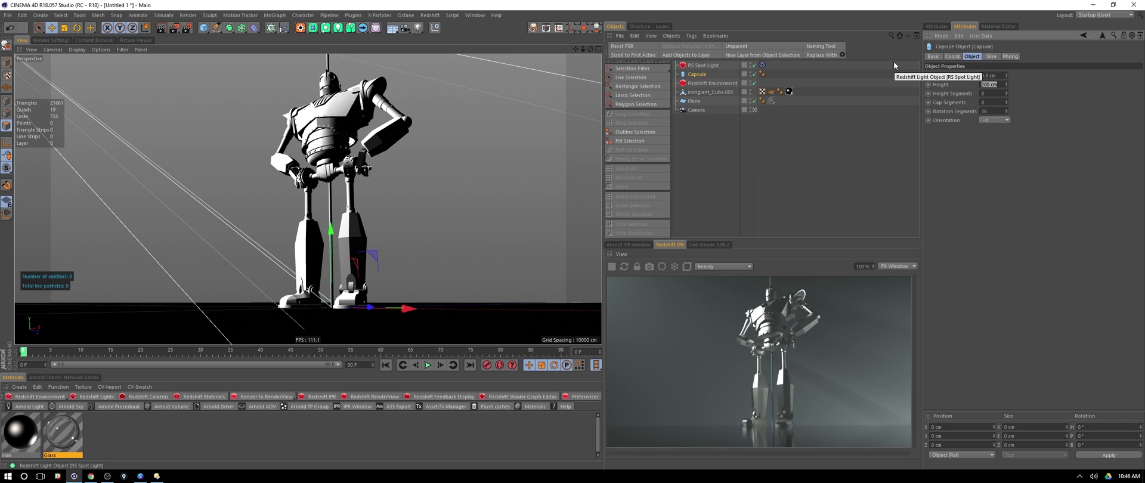
pyautogui.write('10')
pyautogui.press('Return')
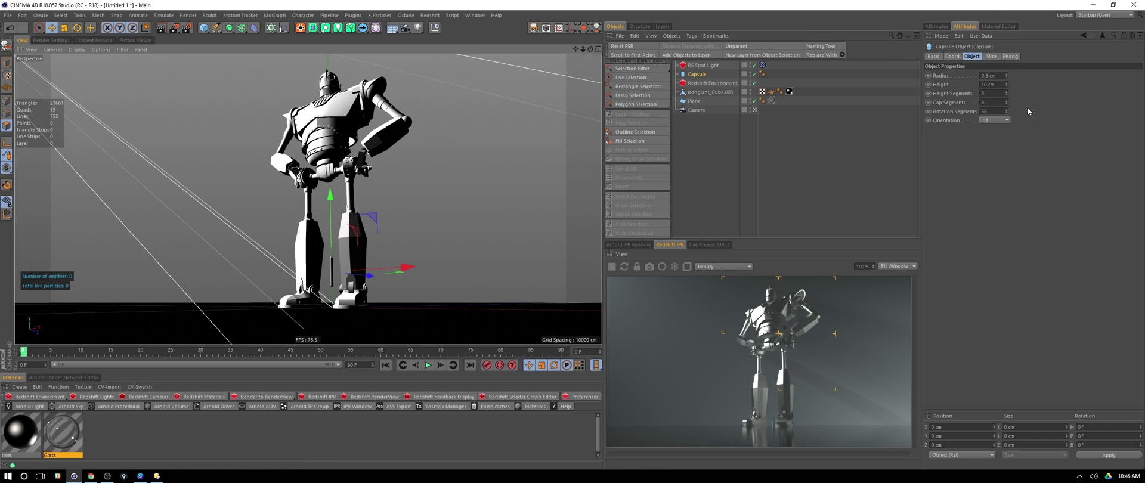
# Orient the capsule along +Z, reorder it in the object list, and add a Cloner.
pyautogui.click(1005, 121)
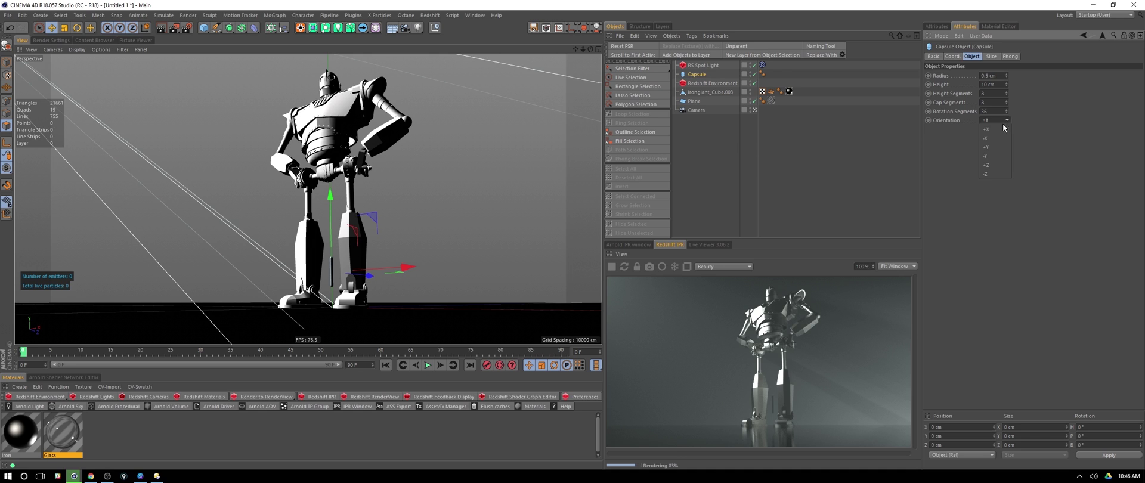
pyautogui.click(989, 165)
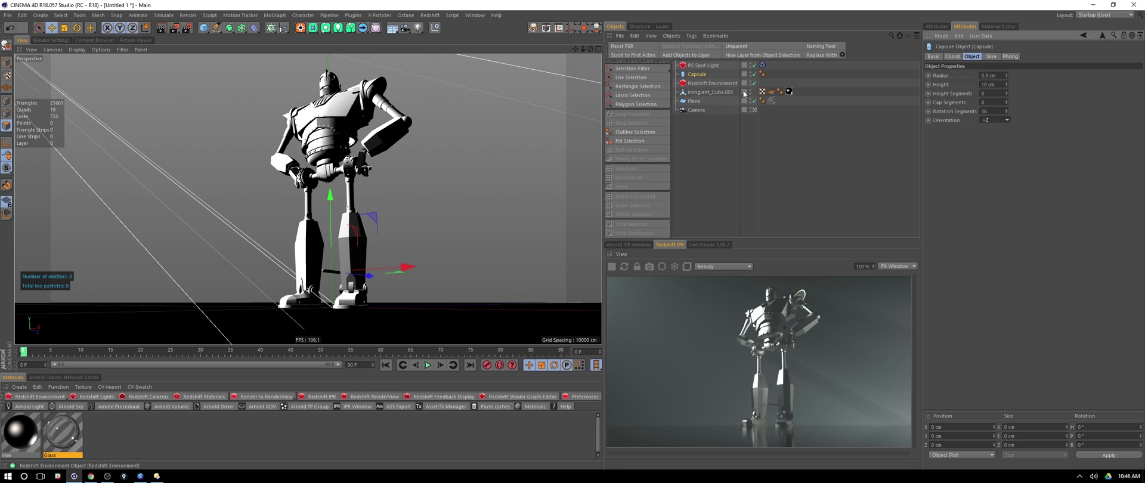
pyautogui.moveTo(700, 77); pyautogui.dragTo(701, 96)
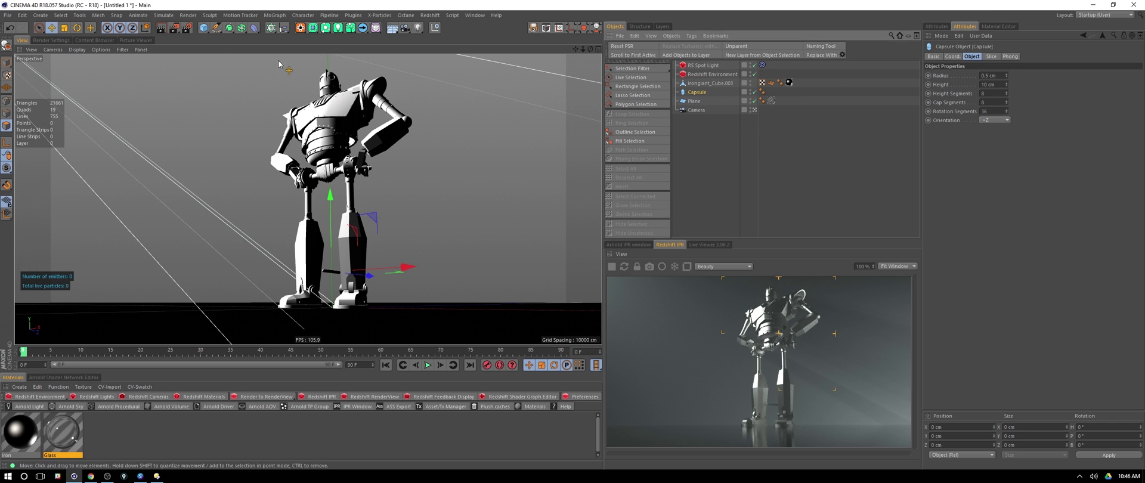
pyautogui.click(279, 30)
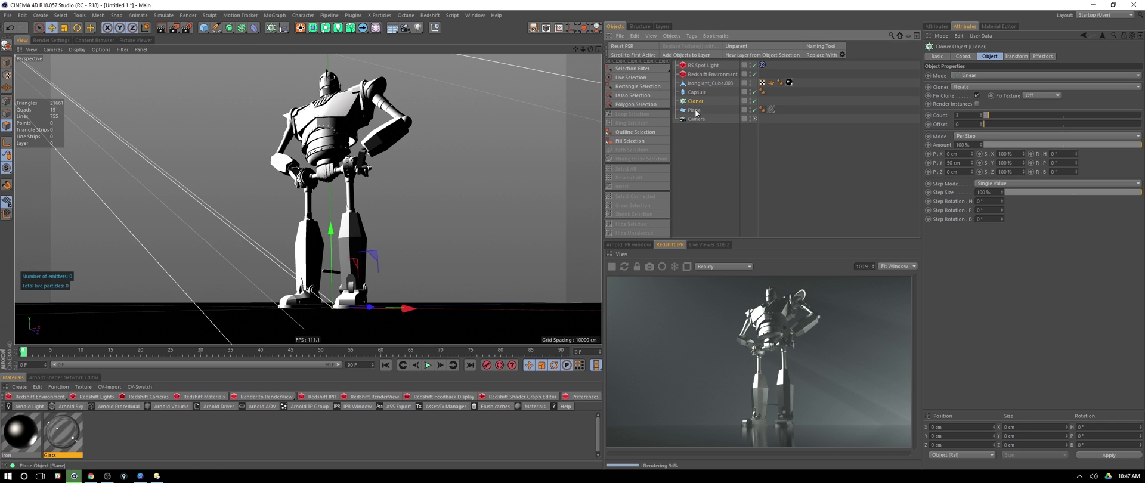
# Parent the Capsule under the Cloner and set the Cloner mode to Grid Array.
pyautogui.moveTo(697, 92); pyautogui.dragTo(698, 101)
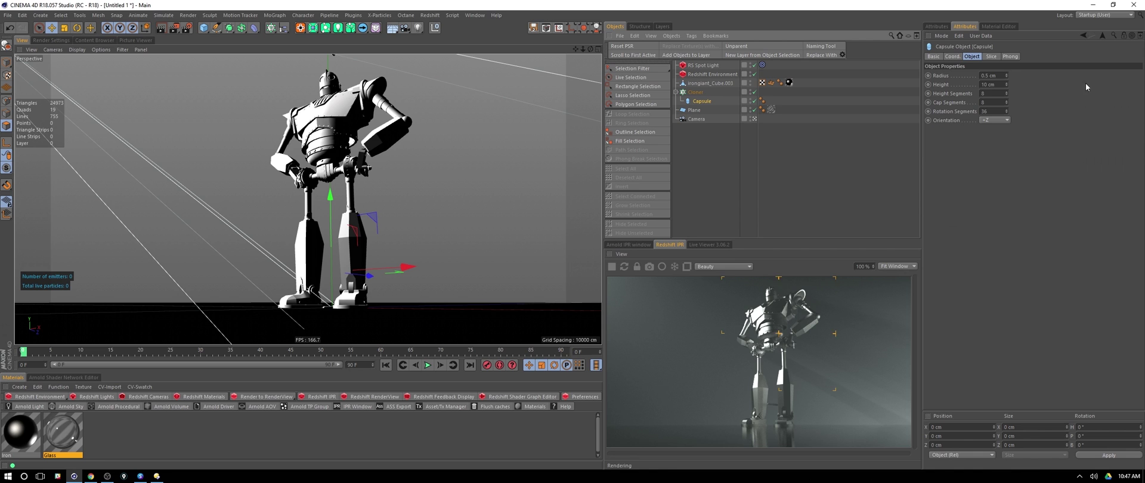
pyautogui.click(695, 92)
pyautogui.click(1014, 55)
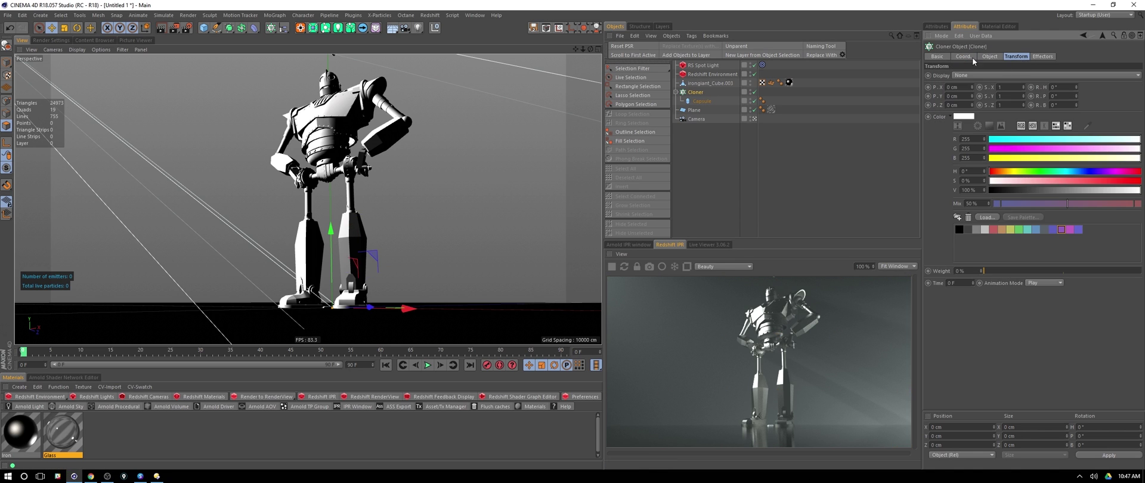
pyautogui.click(990, 56)
pyautogui.click(1005, 74)
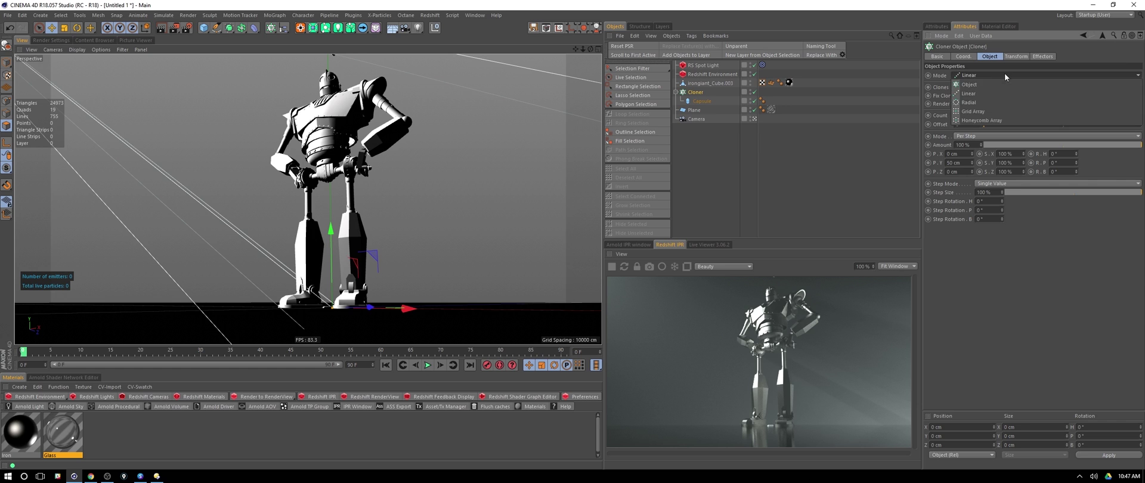
pyautogui.click(987, 111)
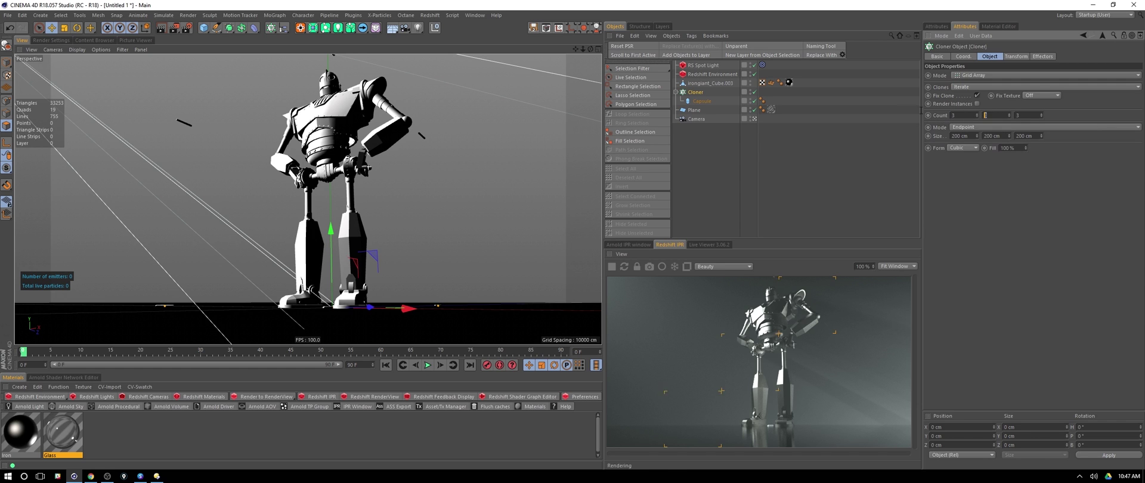
# Set the grid count to 50 × 20 clones and size to 300 × 250 cm.
pyautogui.click(962, 115)
pyautogui.write('50')
pyautogui.press('Tab')
pyautogui.press('Tab')
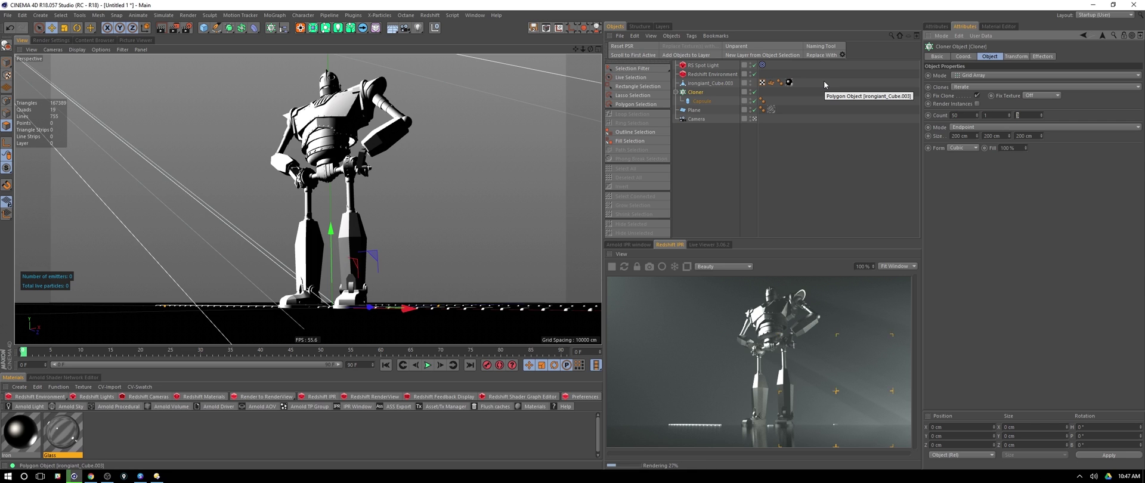
pyautogui.write('20')
pyautogui.press('Return')
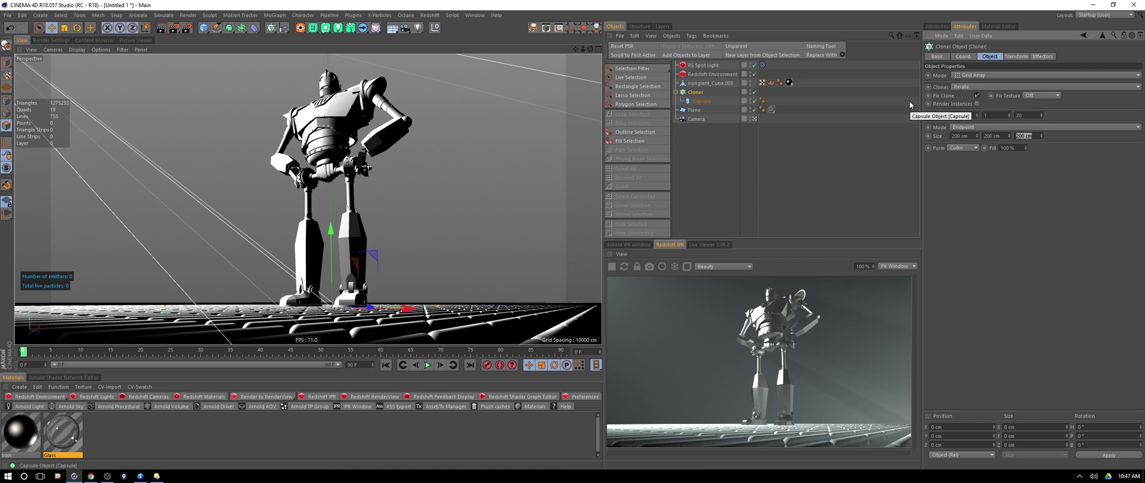
pyautogui.write('250')
pyautogui.press('Tab')
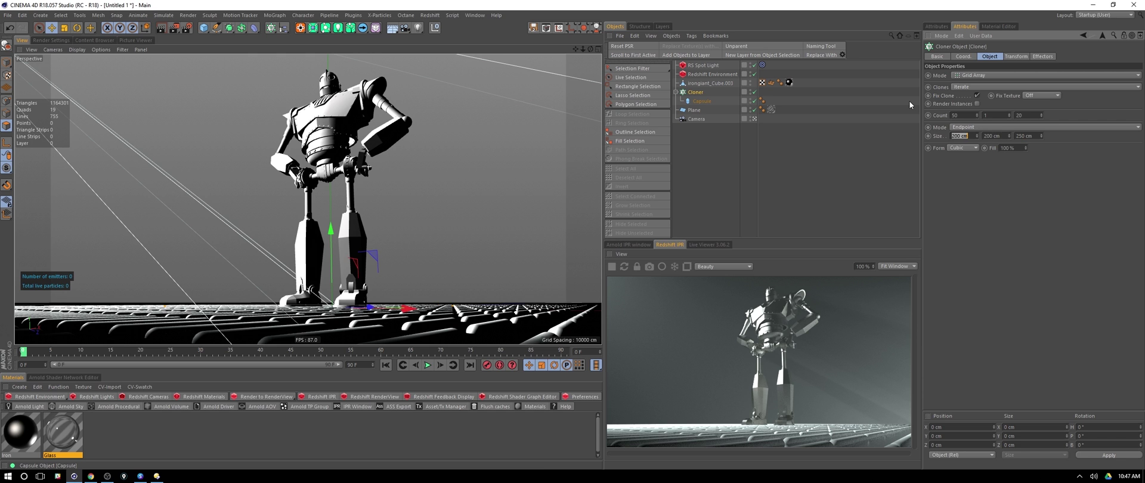
pyautogui.write('3')
pyautogui.press('Return')
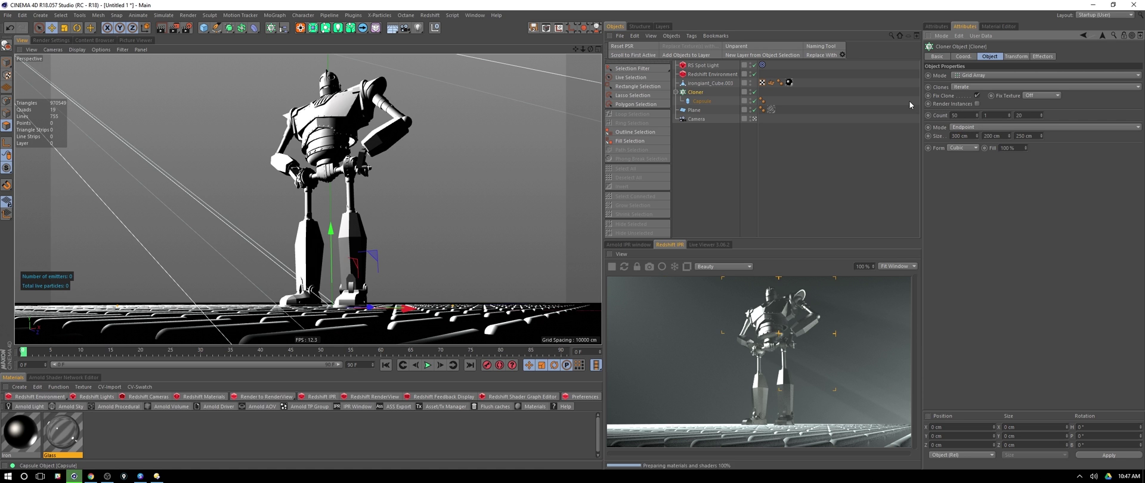
# Raise the capsule grid above the robot to about 106.383 cm.
pyautogui.moveTo(331, 244)
pyautogui.mouseDown()
pyautogui.moveTo(387, 140)
pyautogui.moveTo(394, 80)
pyautogui.mouseUp()
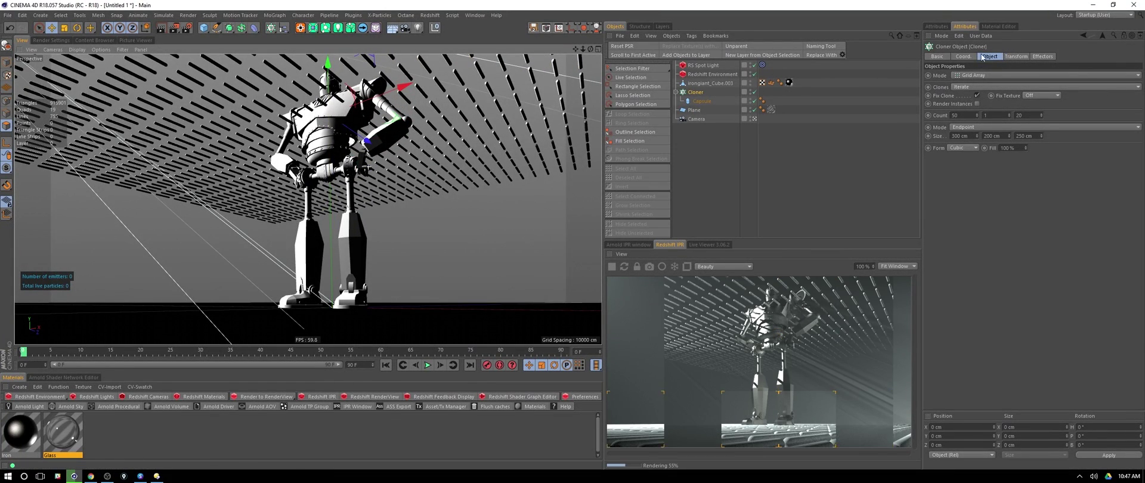
pyautogui.click(963, 56)
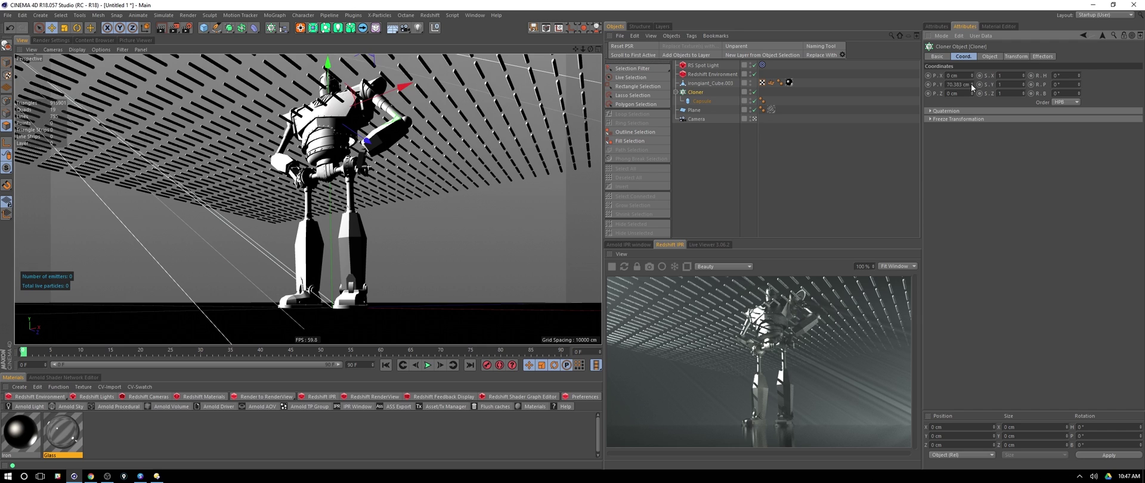
pyautogui.moveTo(971, 84); pyautogui.dragTo(981, 71)
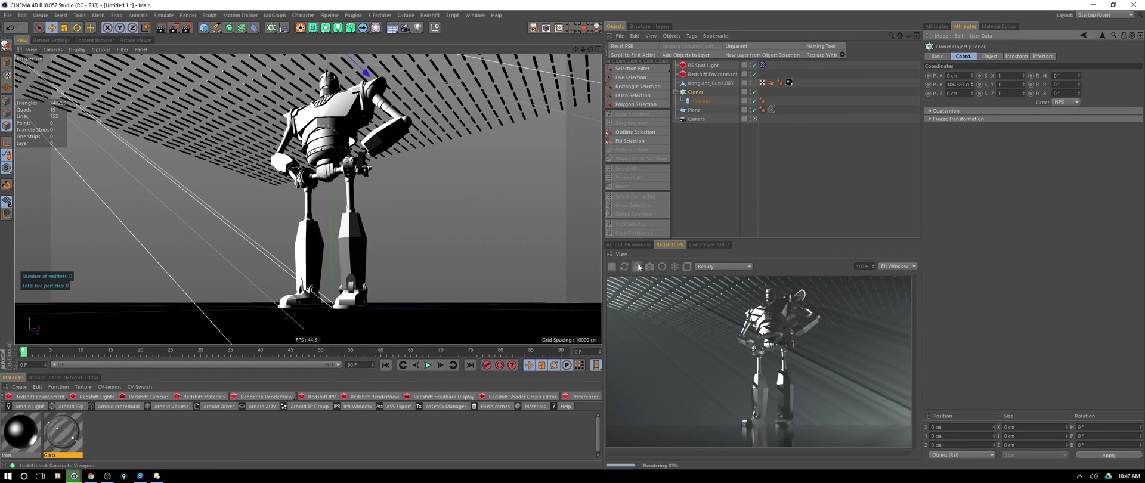
# Shift the RS Spot Light in the Top view so its beam passes through the capsule ceiling onto the robot.
pyautogui.middleClick(480, 104)
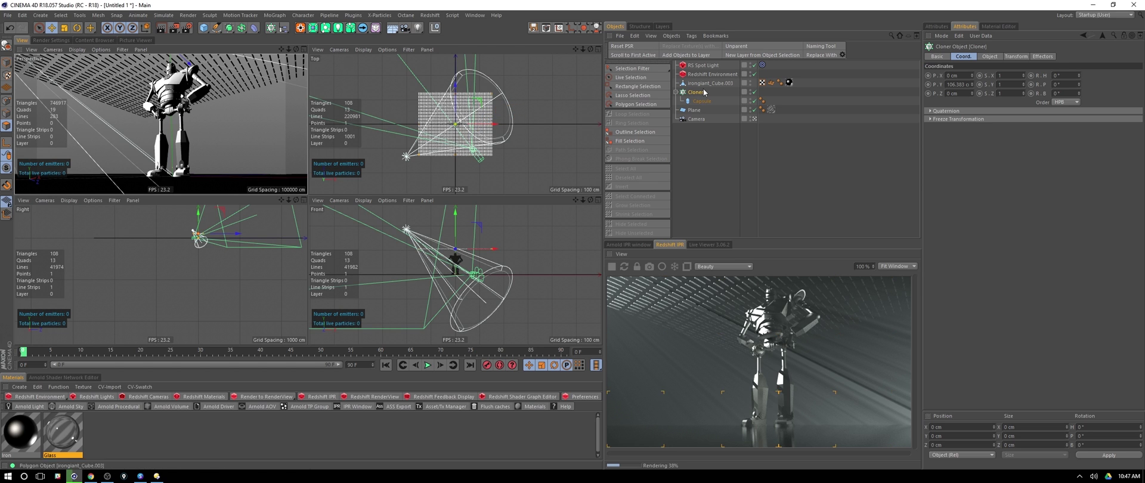
pyautogui.click(705, 65)
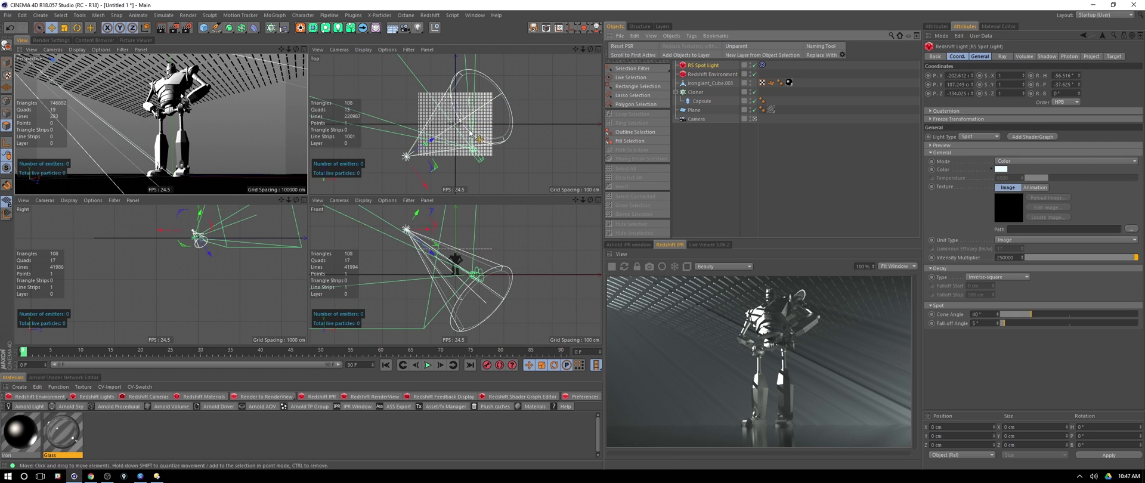
pyautogui.moveTo(429, 142); pyautogui.dragTo(446, 149)
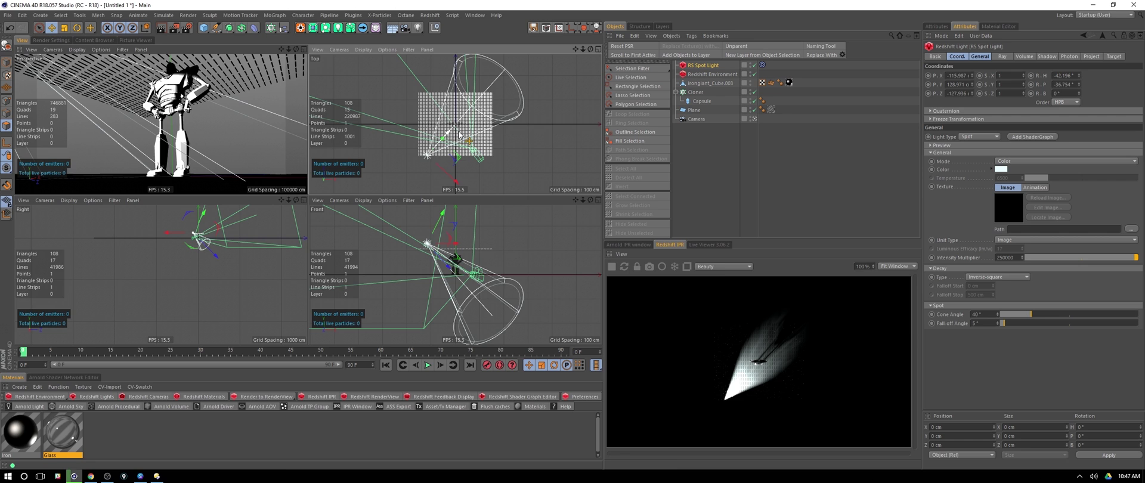
pyautogui.press('F1')
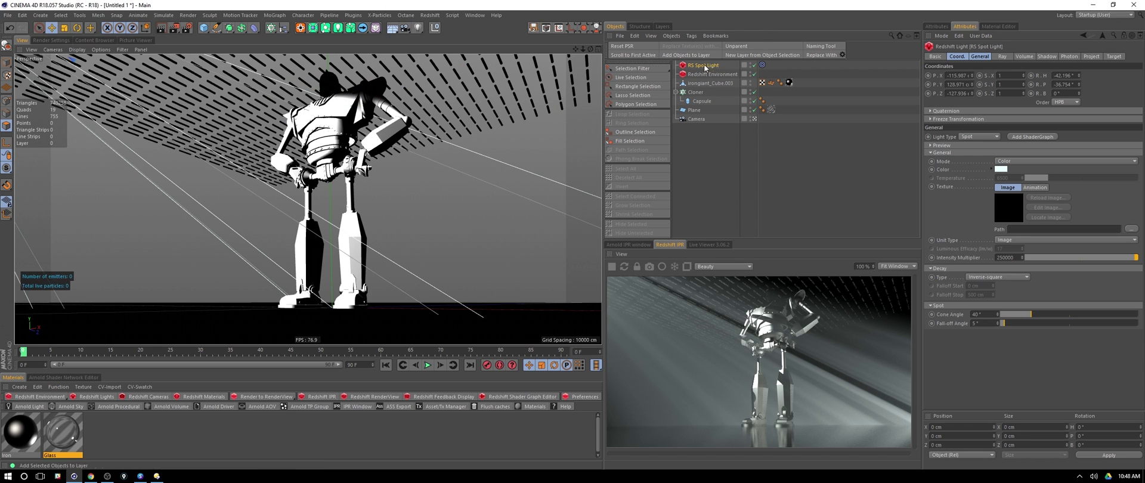
# Duplicate the RS Spot Light into RS Spot Light.1 and swing the copy to a new position in the Top view.
pyautogui.keyDown('ctrl'); pyautogui.moveTo(703, 65); pyautogui.dragTo(705, 74); pyautogui.keyUp('ctrl')
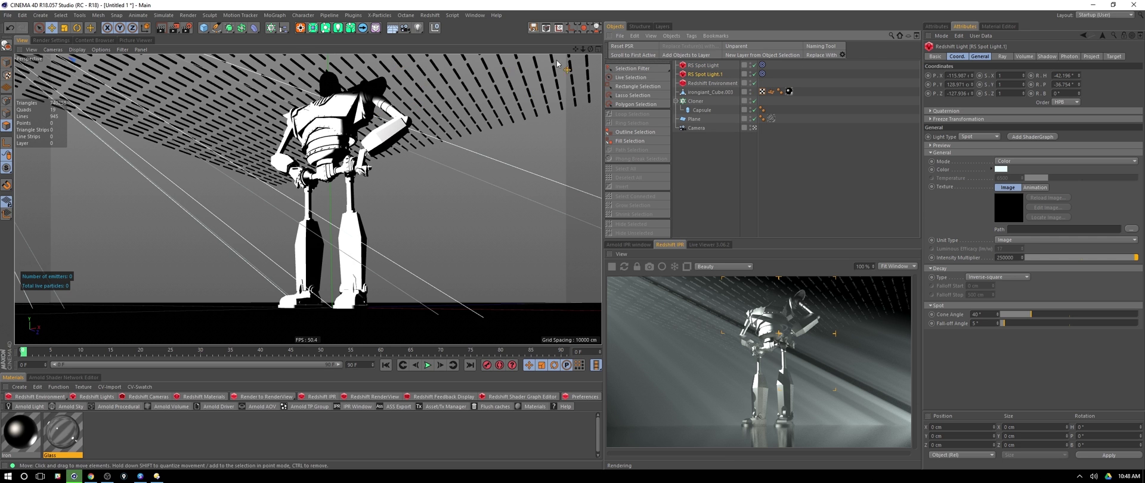
pyautogui.click(598, 49)
pyautogui.moveTo(459, 181); pyautogui.dragTo(489, 169)
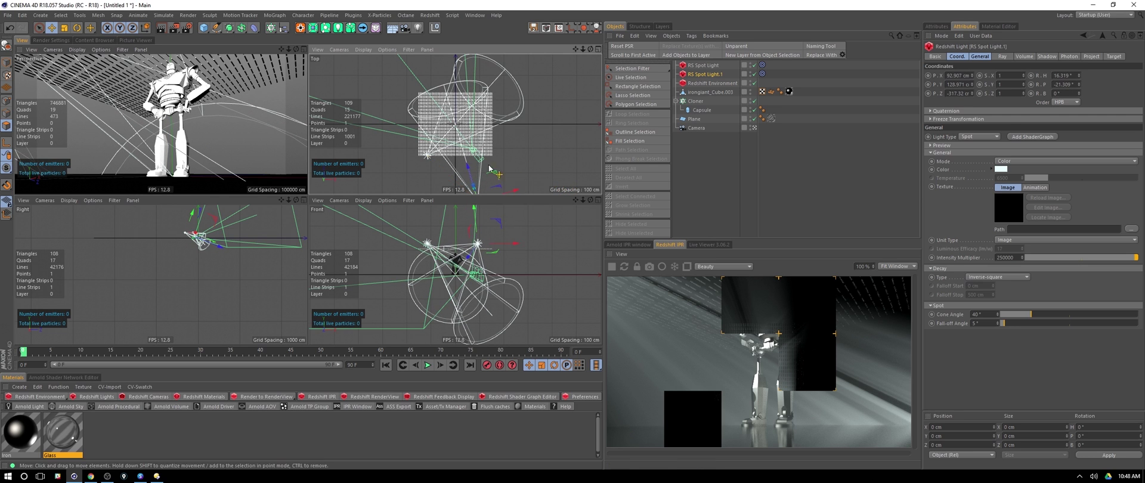
# Adjust RS Spot Light.1's colour and lower its intensity multiplier to 50000.
pyautogui.click(957, 56)
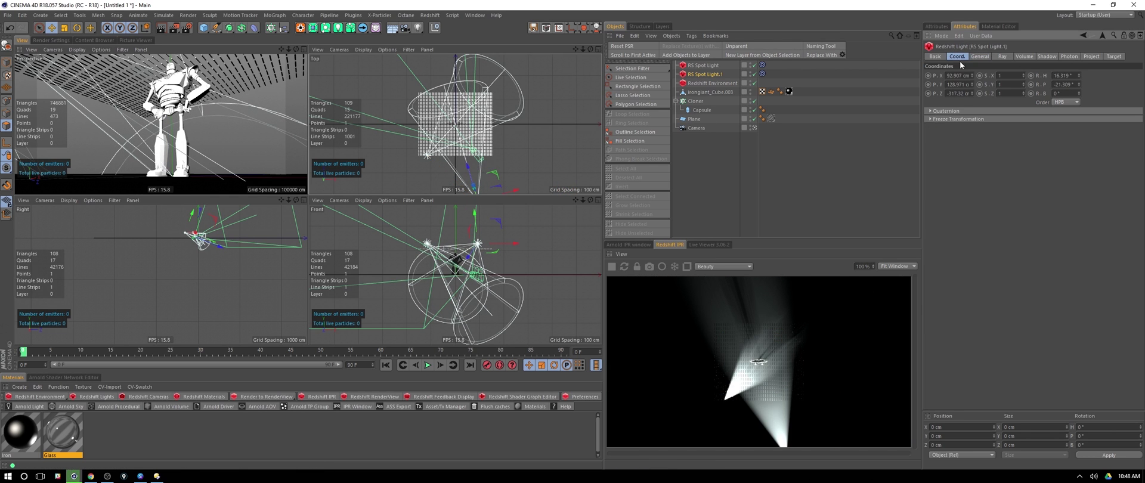
pyautogui.click(980, 56)
pyautogui.click(1001, 109)
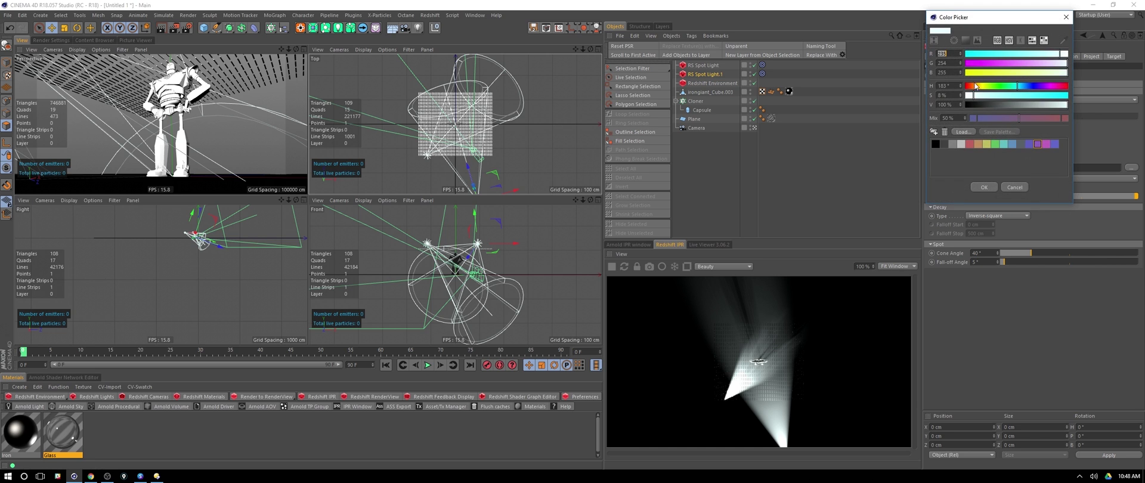
pyautogui.click(984, 187)
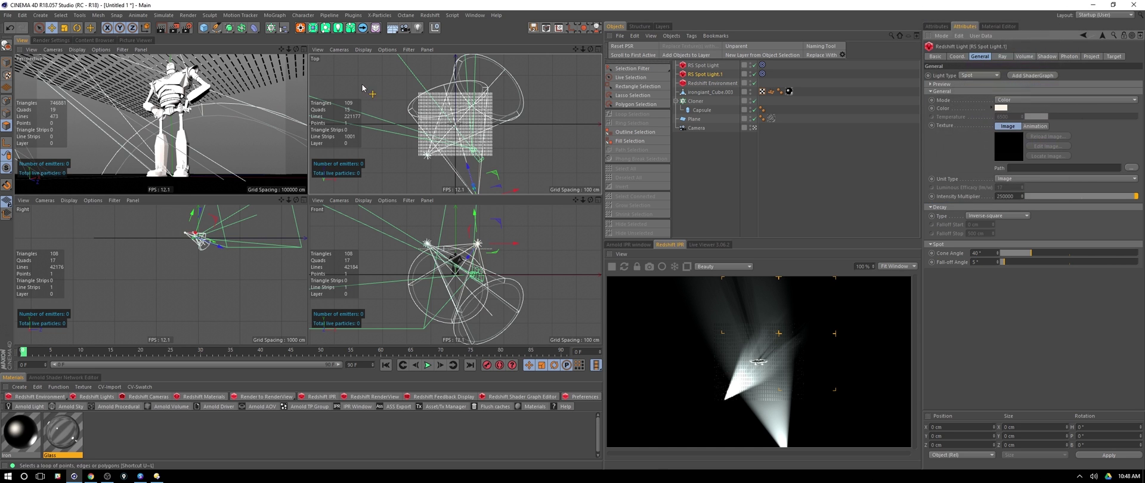
pyautogui.click(304, 49)
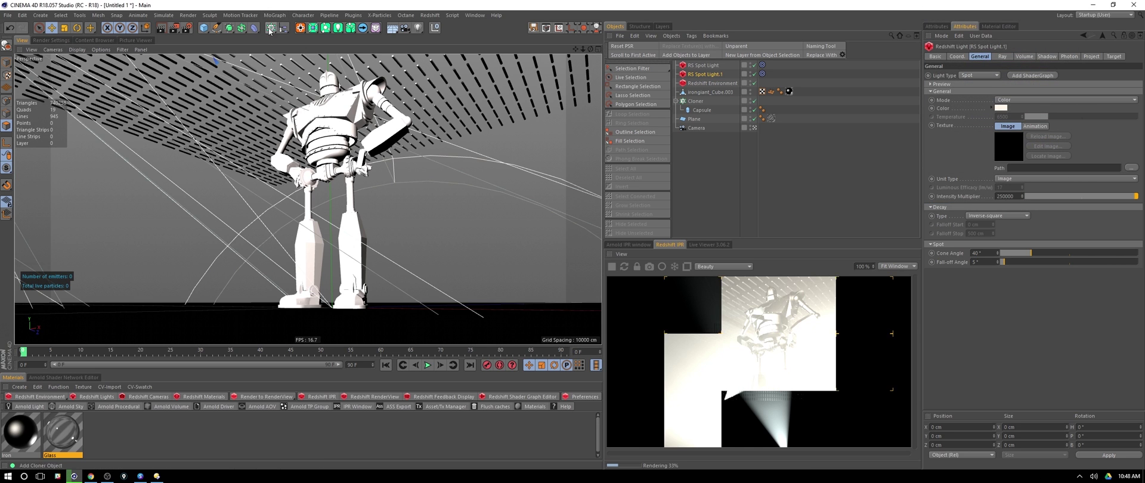
pyautogui.doubleClick(1016, 196)
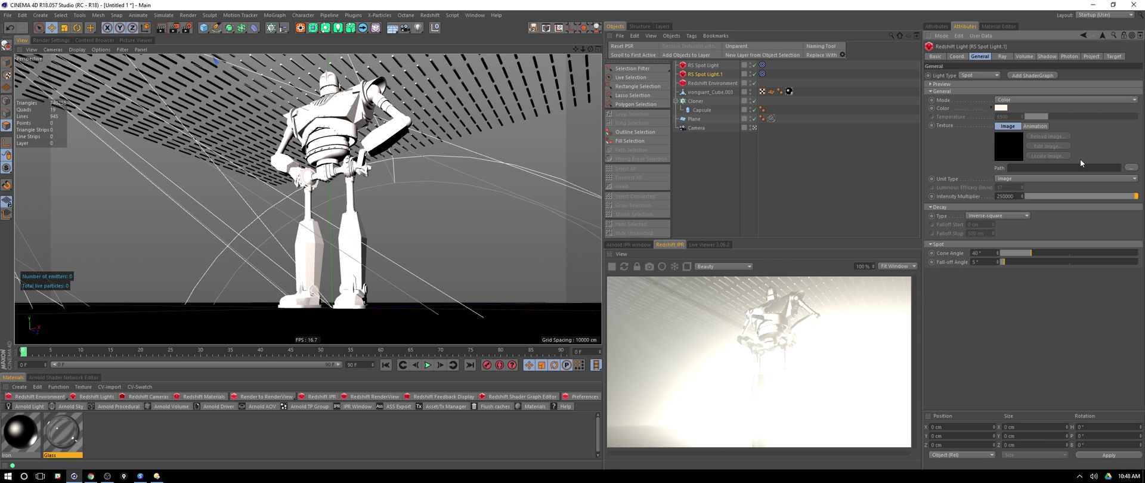
pyautogui.press('Return')
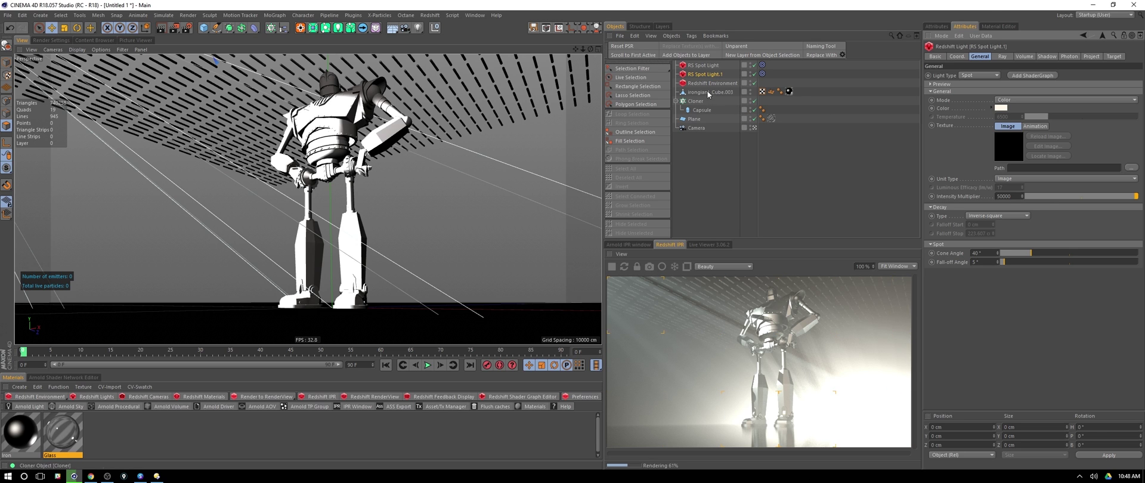
# Set the original RS Spot Light's intensity multiplier to 50000 as well.
pyautogui.click(710, 65)
pyautogui.press('Return')
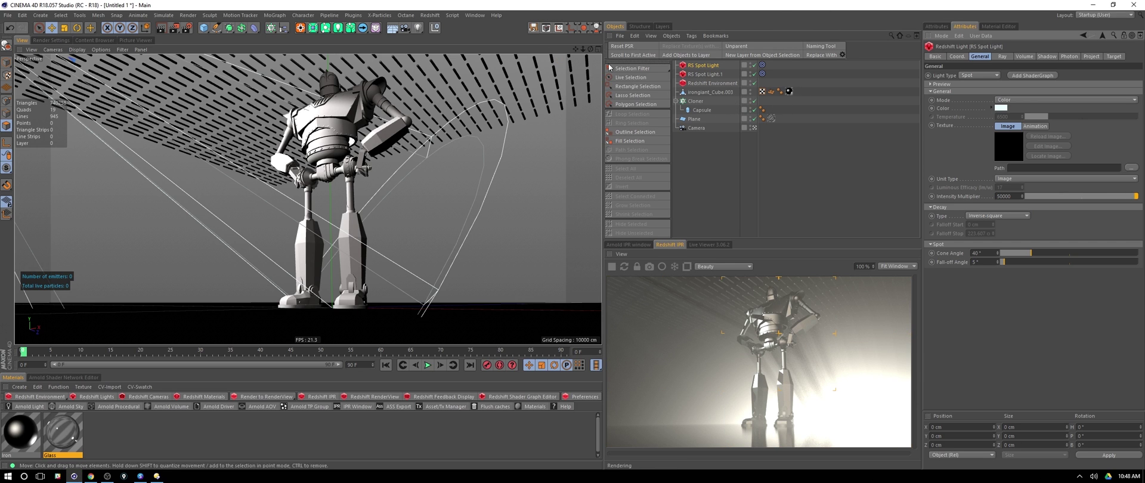
pyautogui.click(710, 83)
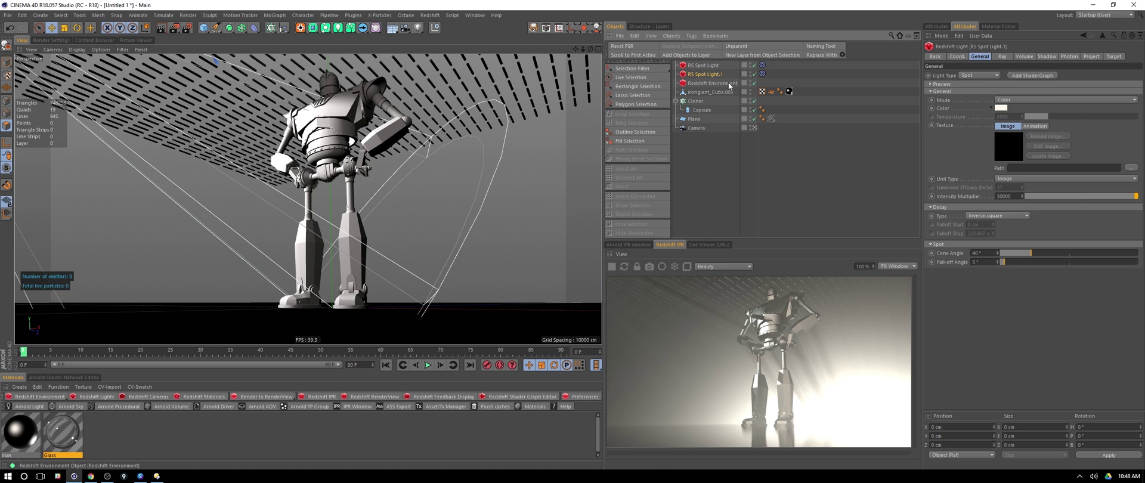
pyautogui.click(720, 75)
# Move RS Spot Light.1 further out in the Top view so the two beams spread apart.
pyautogui.click(704, 66)
pyautogui.press('F5')
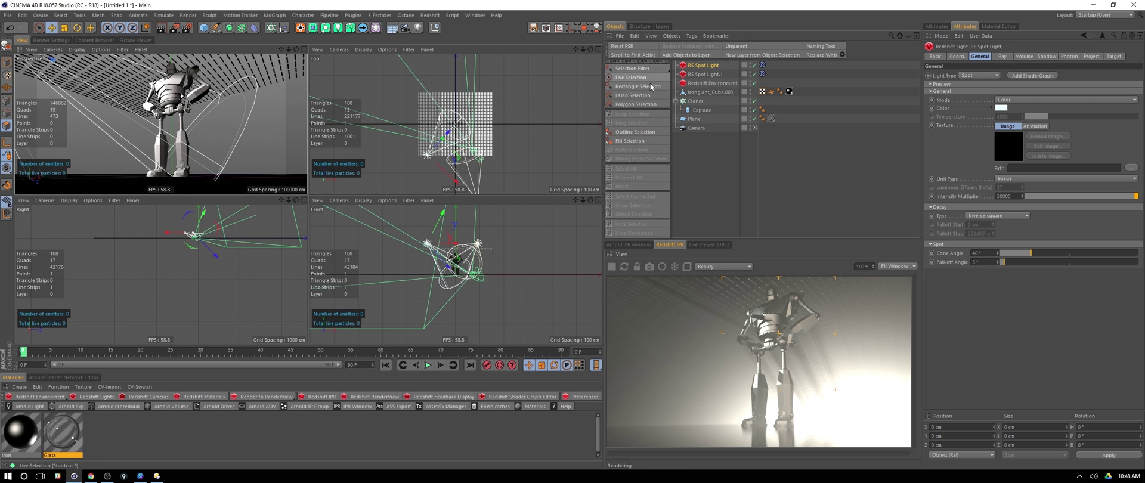
pyautogui.click(705, 74)
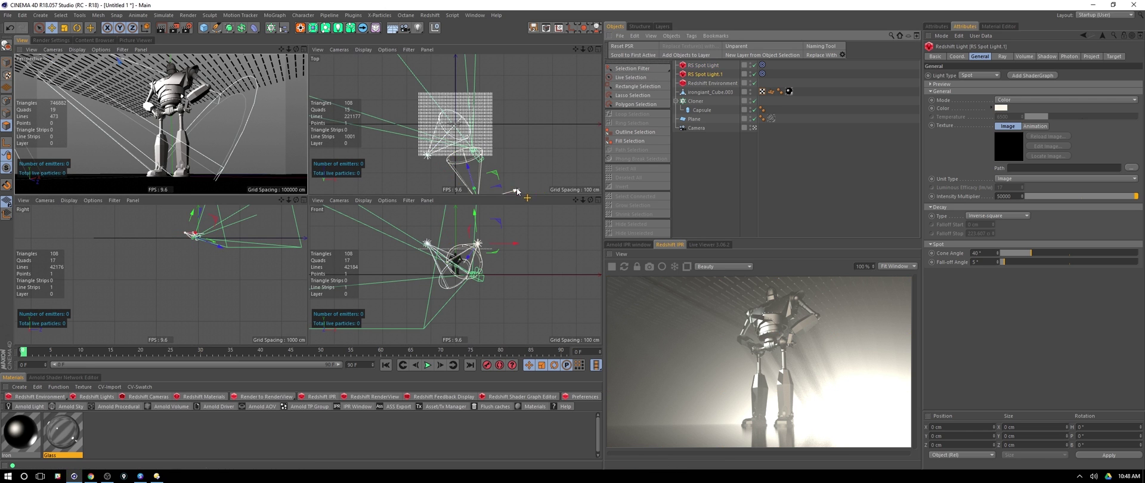
pyautogui.moveTo(524, 184); pyautogui.dragTo(522, 158)
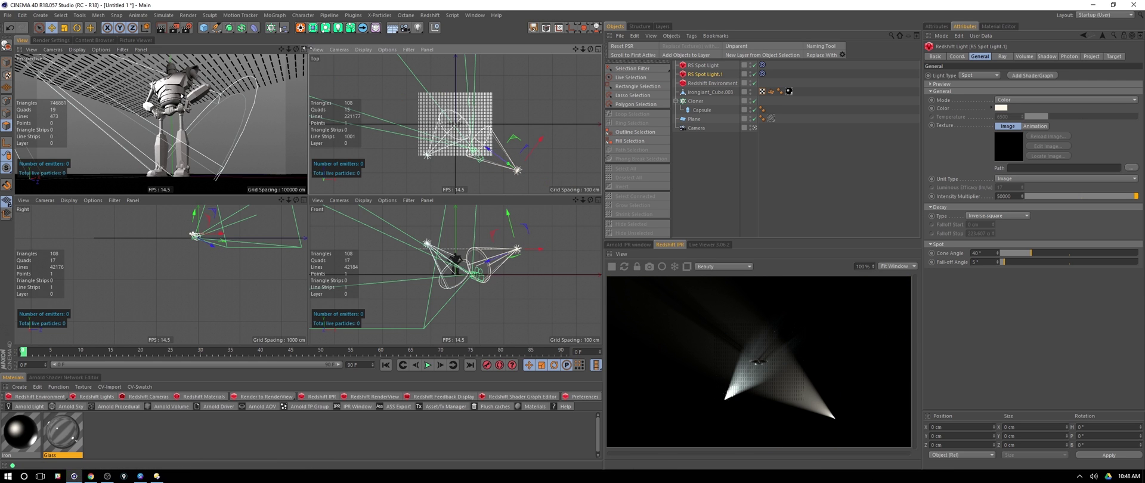
pyautogui.click(304, 49)
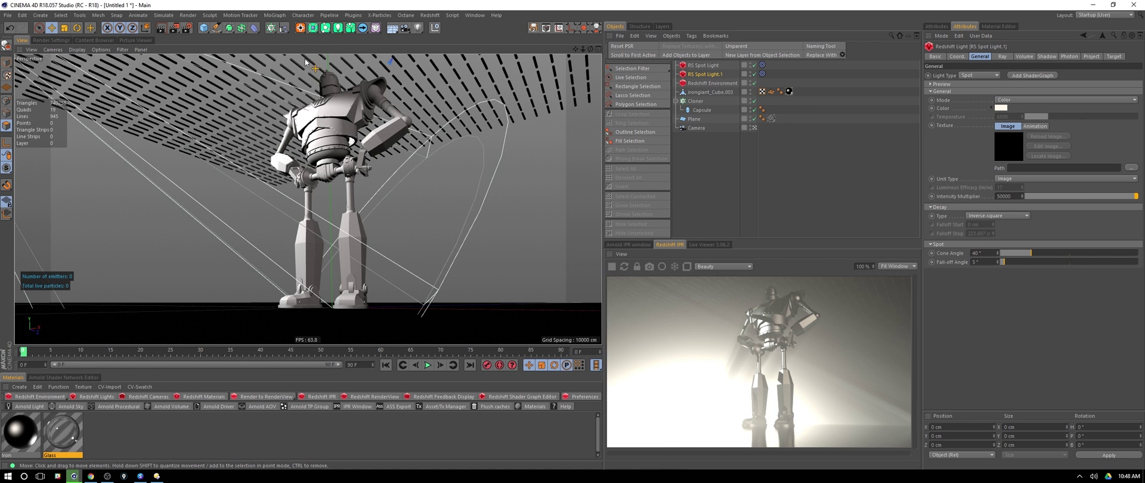
# Push the Redshift Environment's volume scattering phase toward a positive value to bring out light shafts.
pyautogui.click(711, 82)
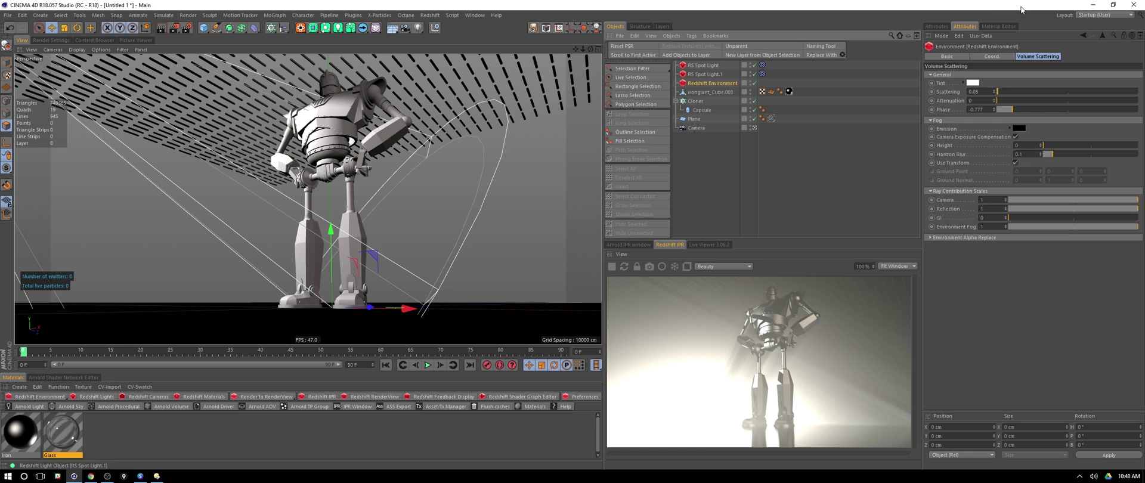
pyautogui.moveTo(1012, 110); pyautogui.dragTo(1008, 109)
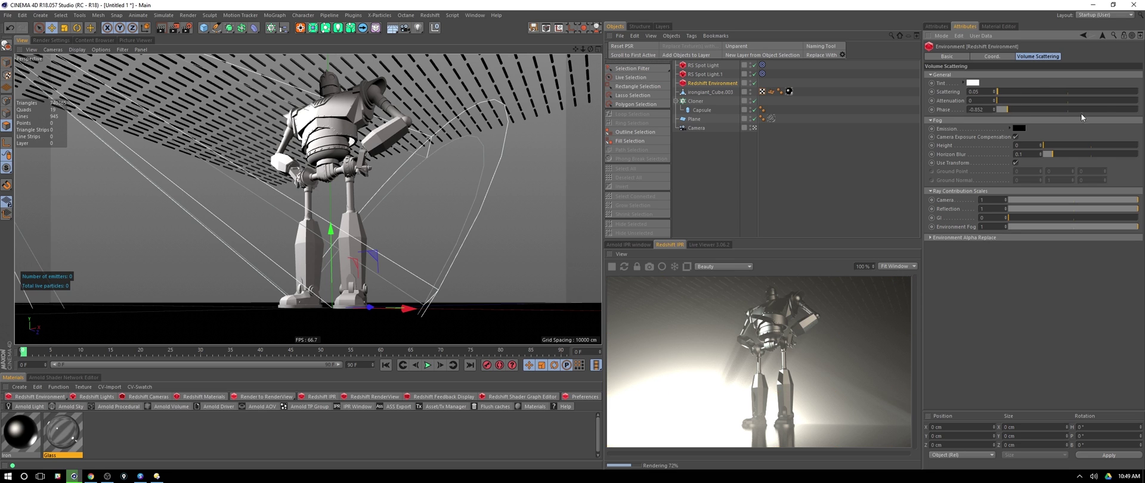
pyautogui.click(1130, 110)
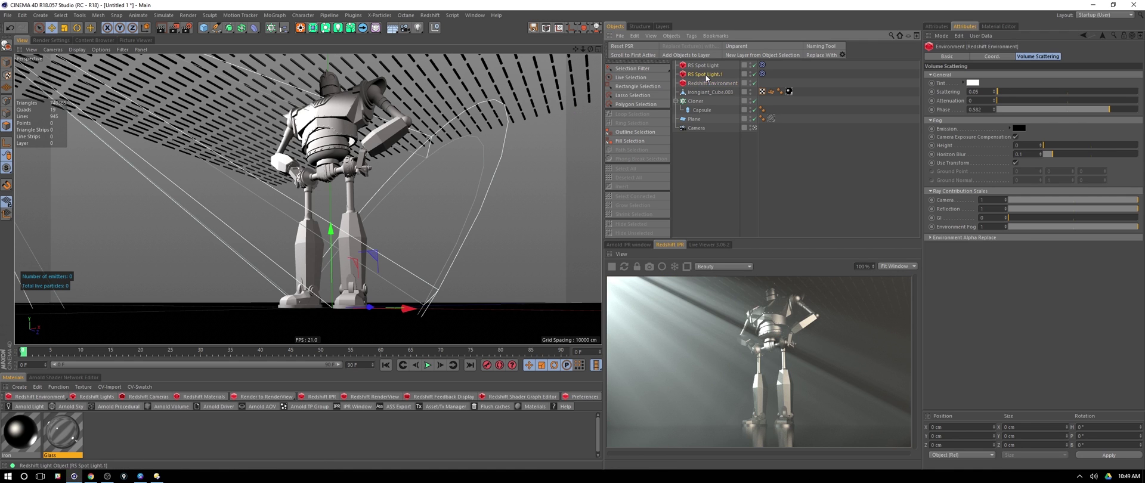
# Move RS Spot Light.1 to a new position in the Top view.
pyautogui.click(705, 74)
pyautogui.press('F5')
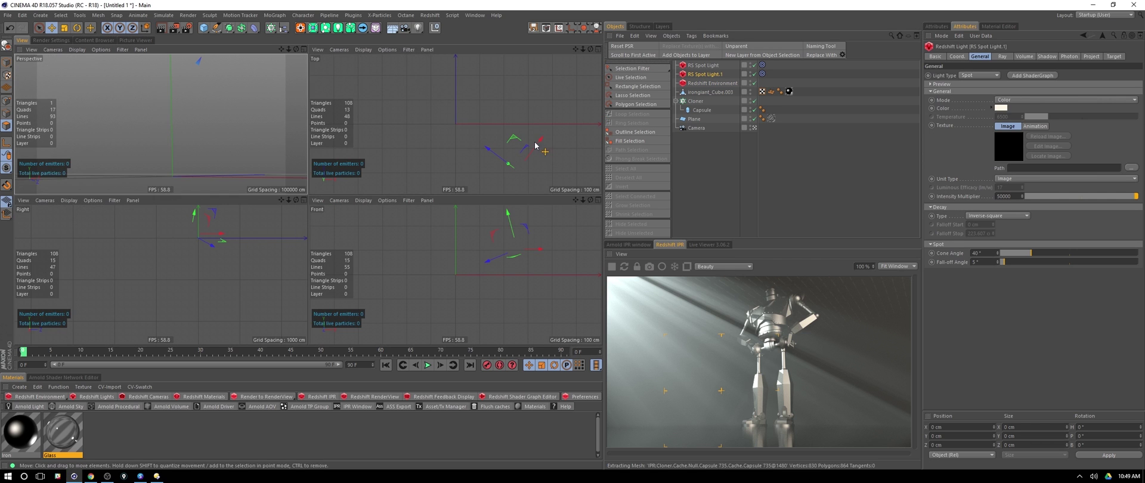
pyautogui.moveTo(531, 150)
pyautogui.mouseDown()
pyautogui.moveTo(513, 179)
pyautogui.moveTo(528, 180)
pyautogui.moveTo(538, 153)
pyautogui.mouseUp()
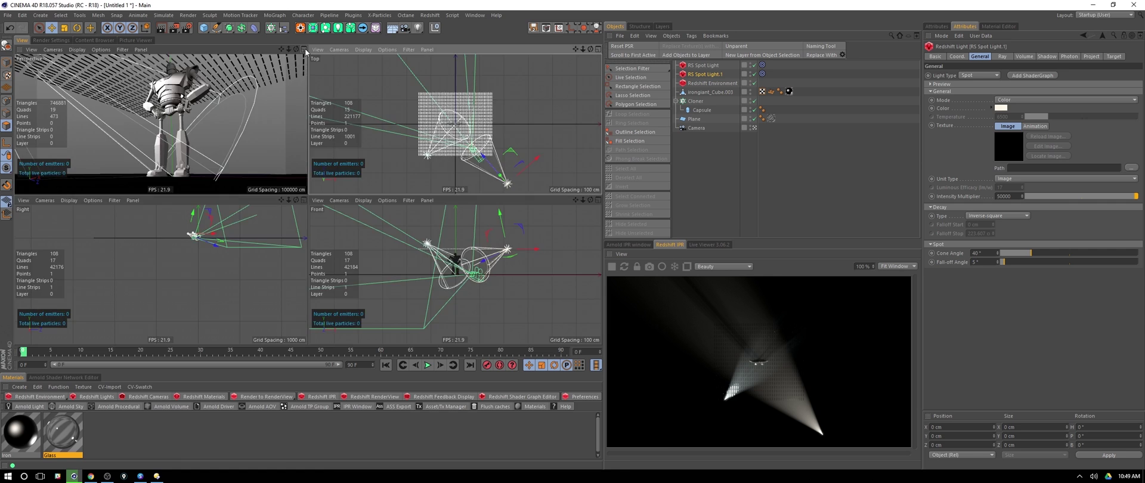
# Set RS Spot Light.1's intensity multiplier to 75000 to brighten its beam through the rod ceiling.
pyautogui.press('F1')
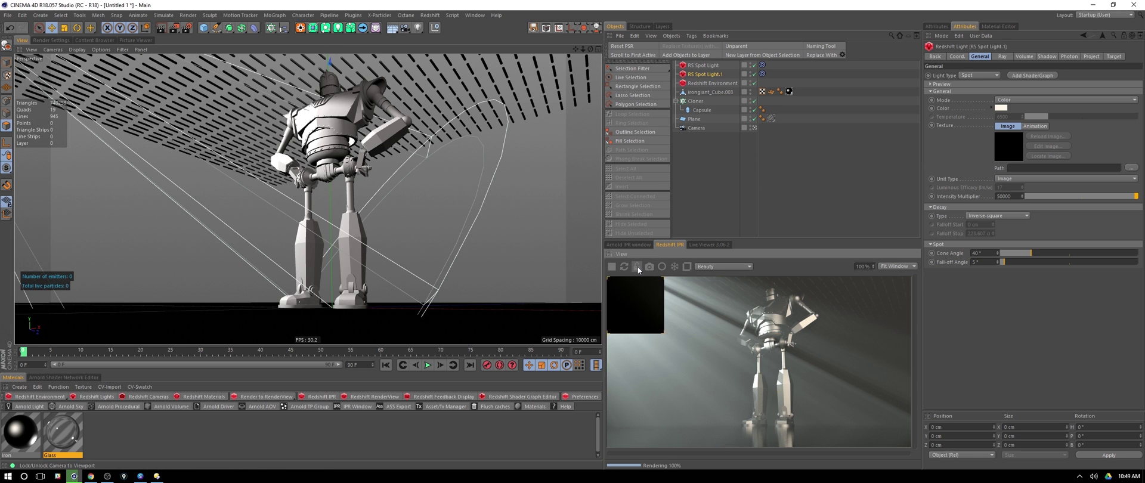
pyautogui.press('F5')
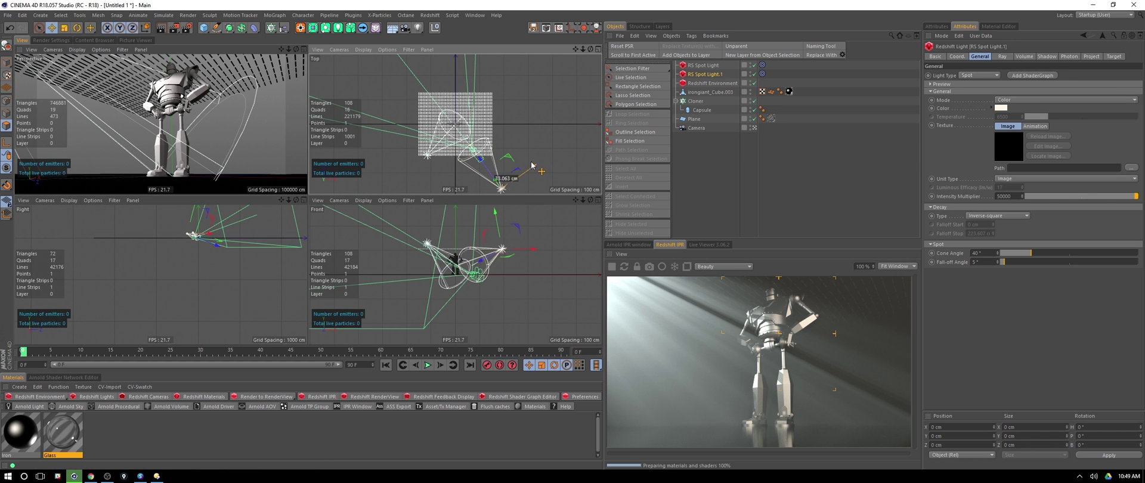
pyautogui.press('F1')
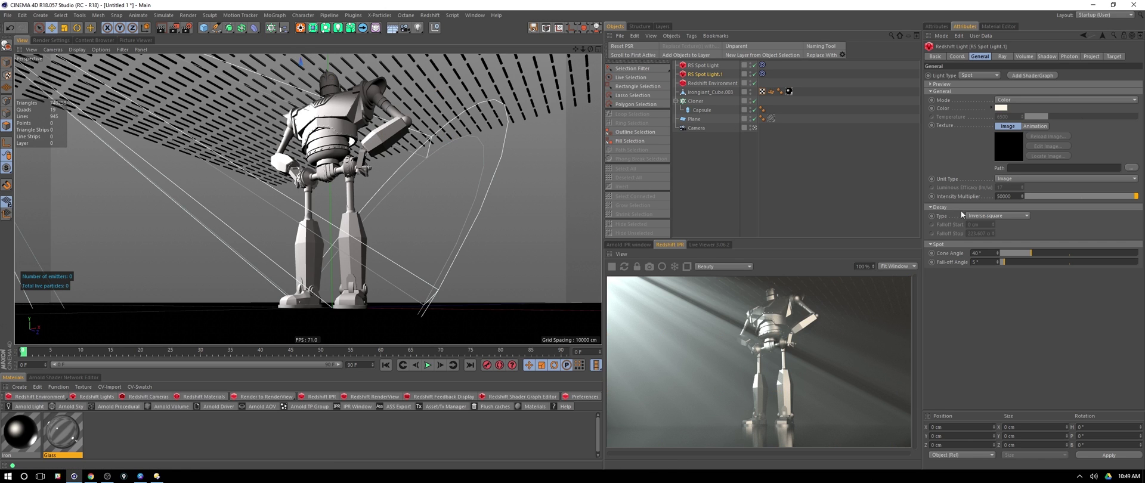
pyautogui.click(1000, 197)
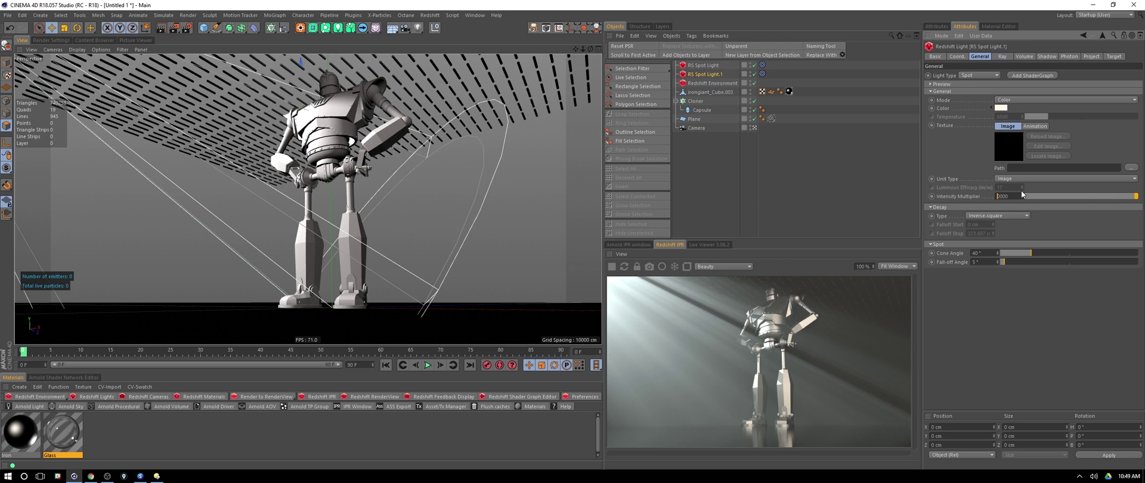
pyautogui.press('Return')
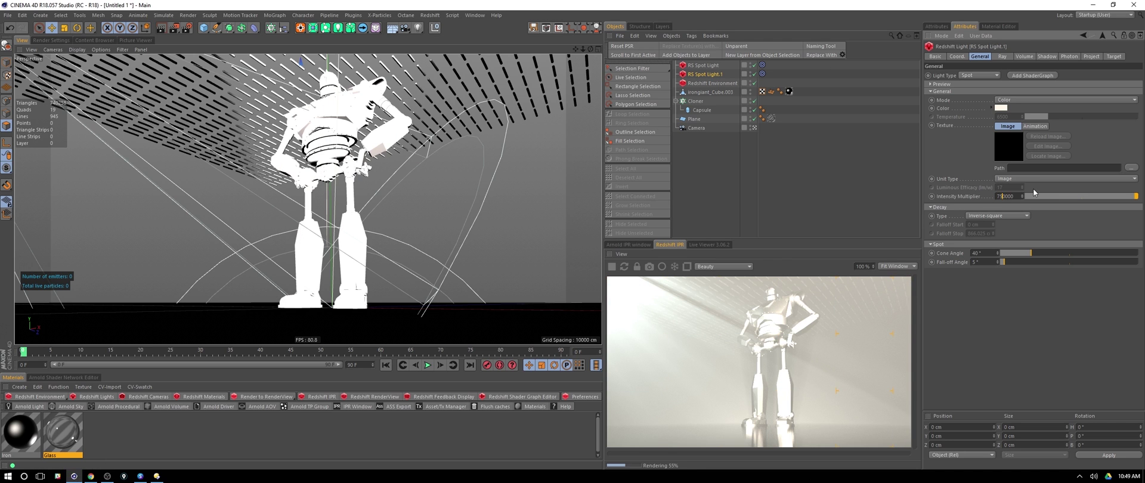
pyautogui.press('Return')
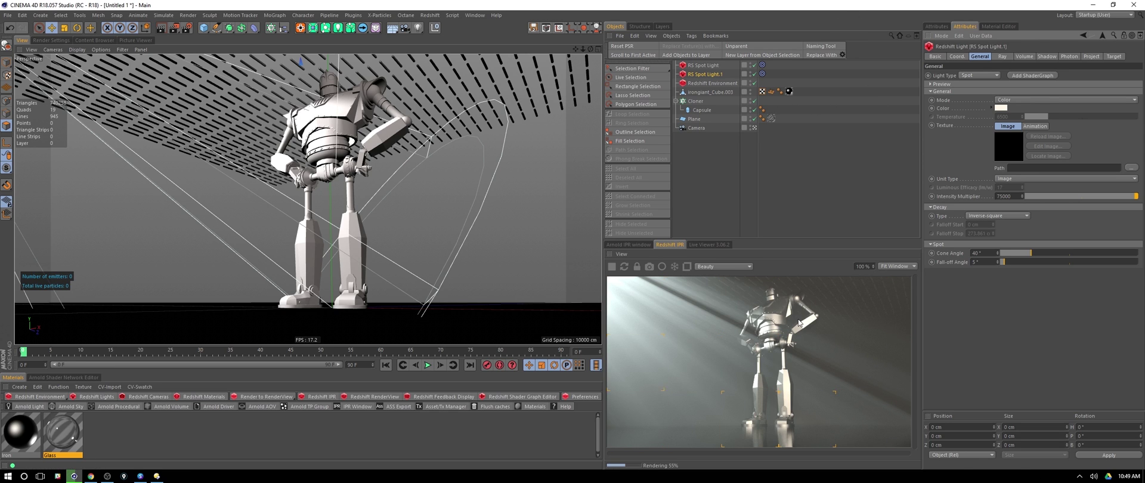
pyautogui.click(694, 101)
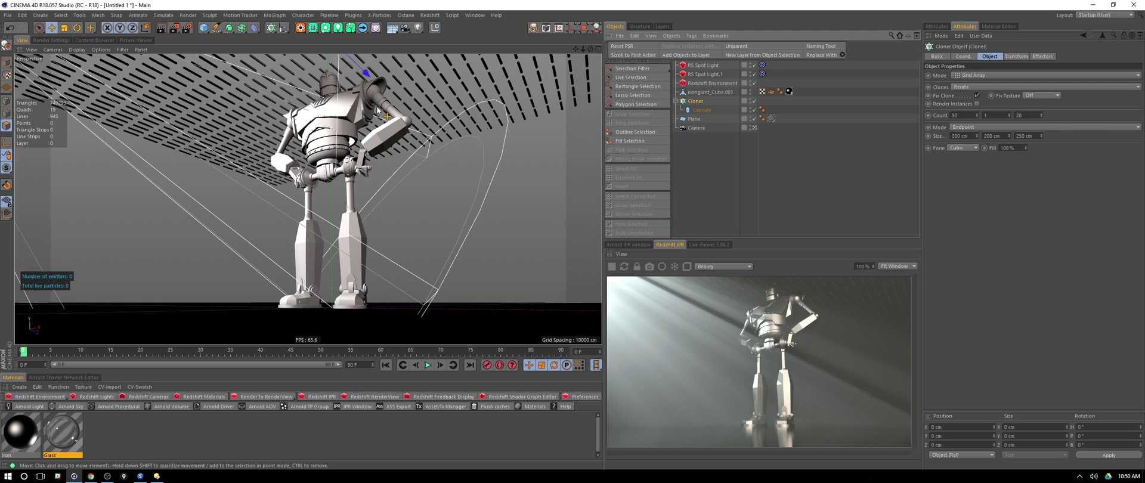
# Adjust the spotlight's intensity and give it a 32° cone with a 23° fall-off angle.
pyautogui.click(731, 75)
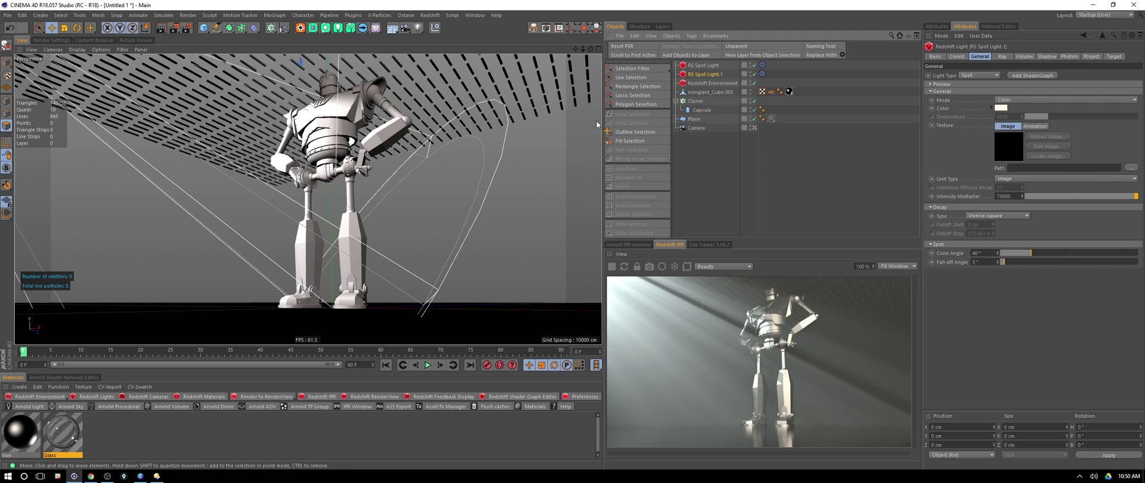
pyautogui.click(1002, 195)
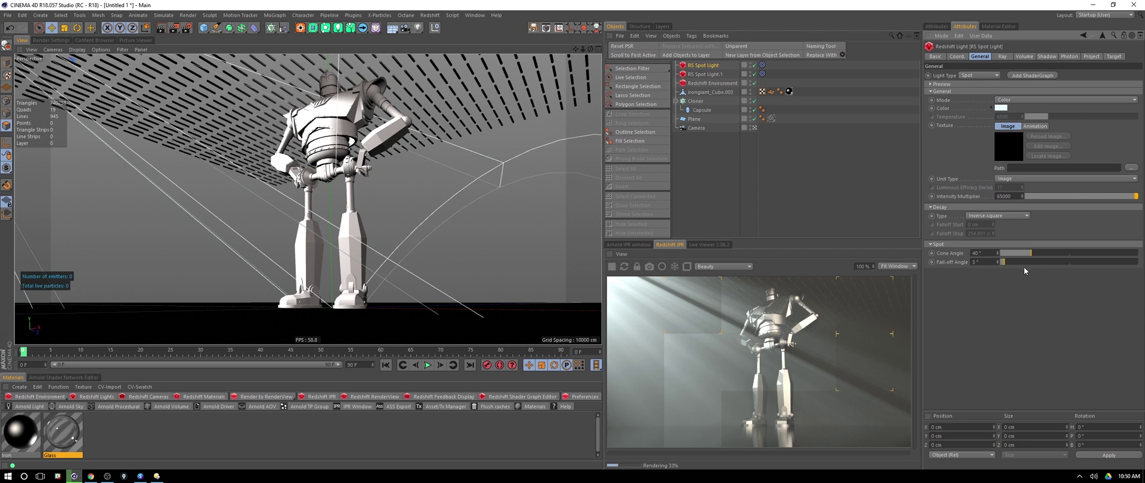
pyautogui.moveTo(1017, 264); pyautogui.dragTo(1024, 253)
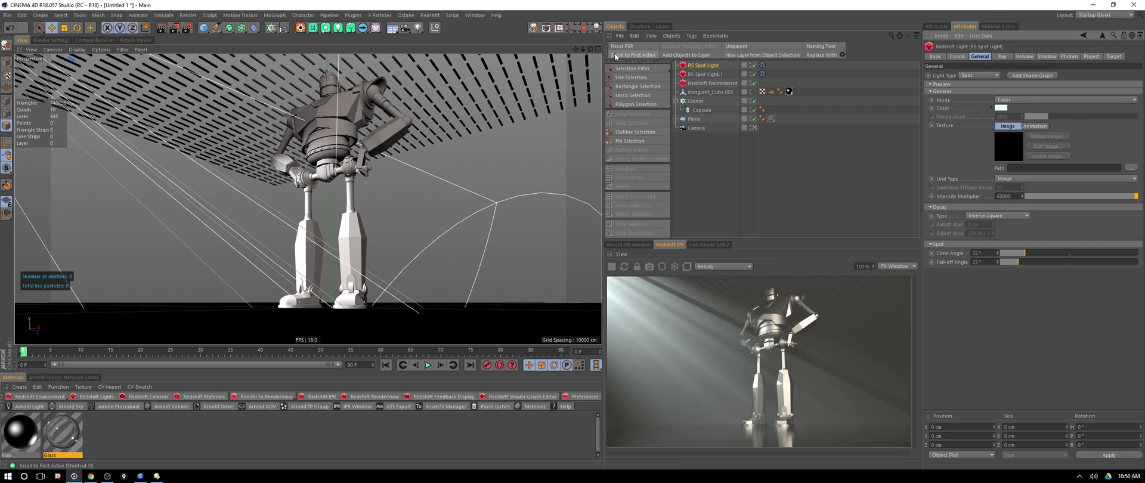
# Shift the original spotlight in the Top and Front views and raise it higher above the robot.
pyautogui.middleClick(461, 171)
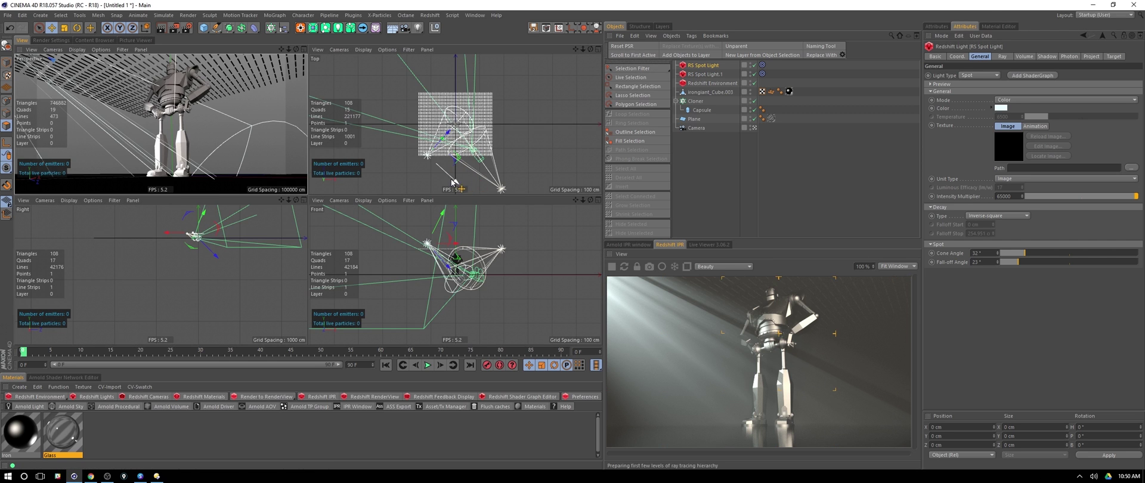
pyautogui.moveTo(451, 182); pyautogui.dragTo(456, 159)
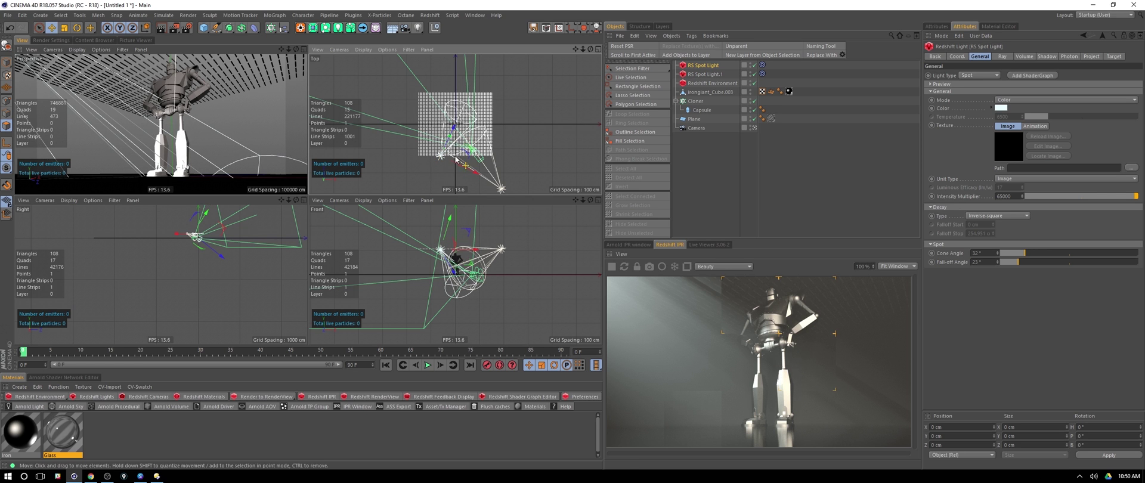
pyautogui.moveTo(443, 220); pyautogui.dragTo(449, 229)
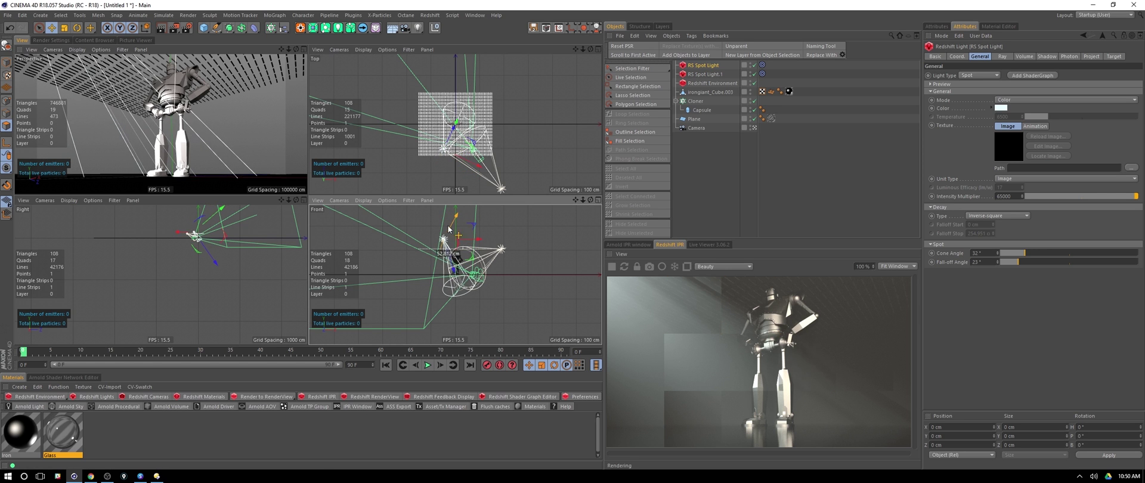
pyautogui.moveTo(455, 272); pyautogui.dragTo(451, 235)
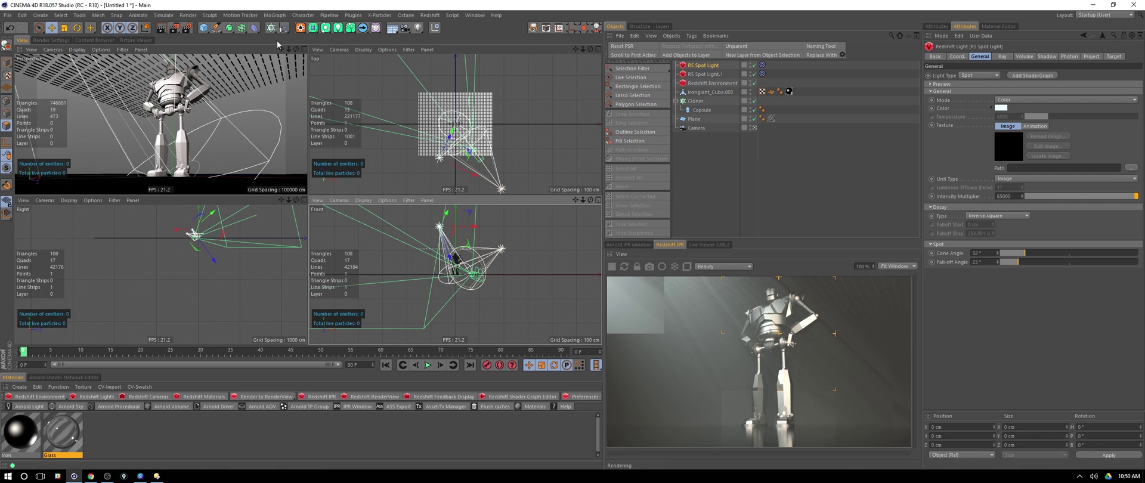
pyautogui.click(304, 50)
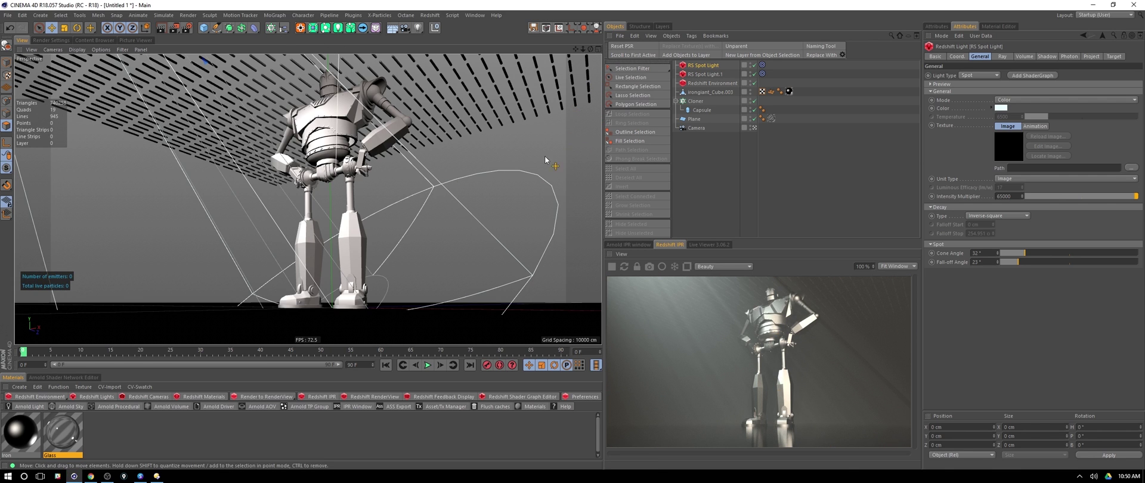
# Set the camera's focal length to the Super Wide (15 mm) preset.
pyautogui.click(698, 127)
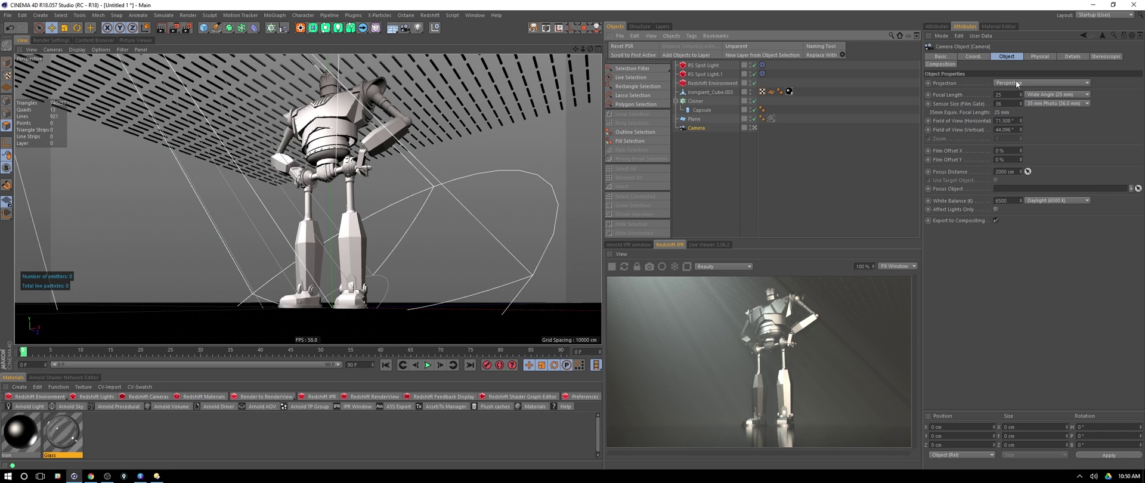
pyautogui.click(1076, 94)
pyautogui.click(1051, 112)
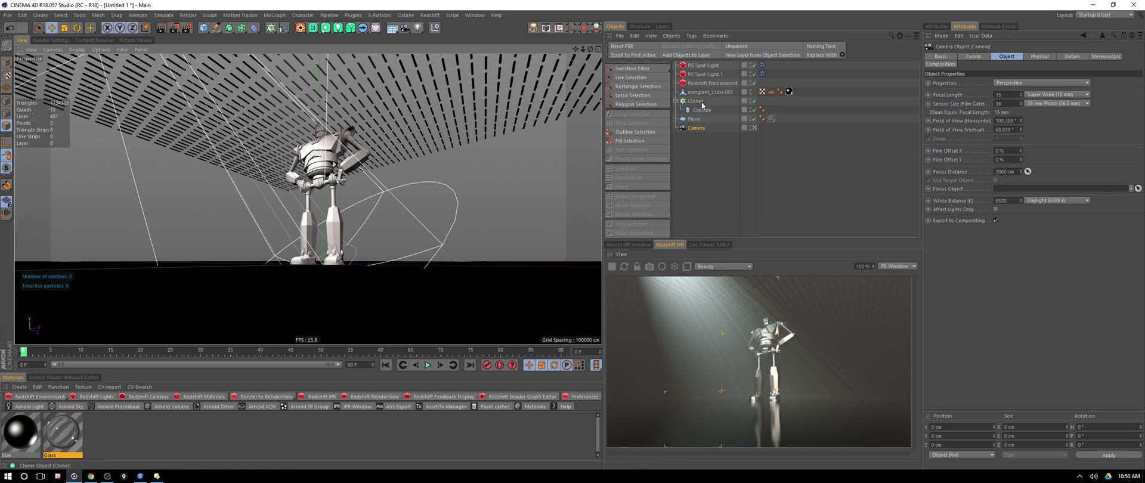
# Select the irongiant_Cube.003 mesh and orbit the view to look at the robot from below.
pyautogui.click(710, 92)
pyautogui.scroll(5, 330, 211)
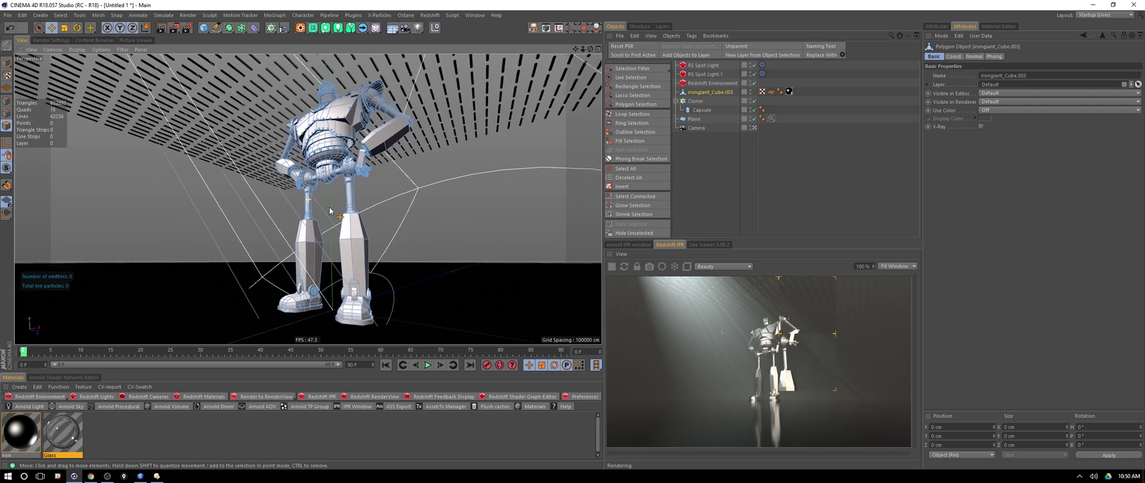
pyautogui.keyDown('alt'); pyautogui.moveTo(330, 211); pyautogui.dragTo(333, 216); pyautogui.keyUp('alt')
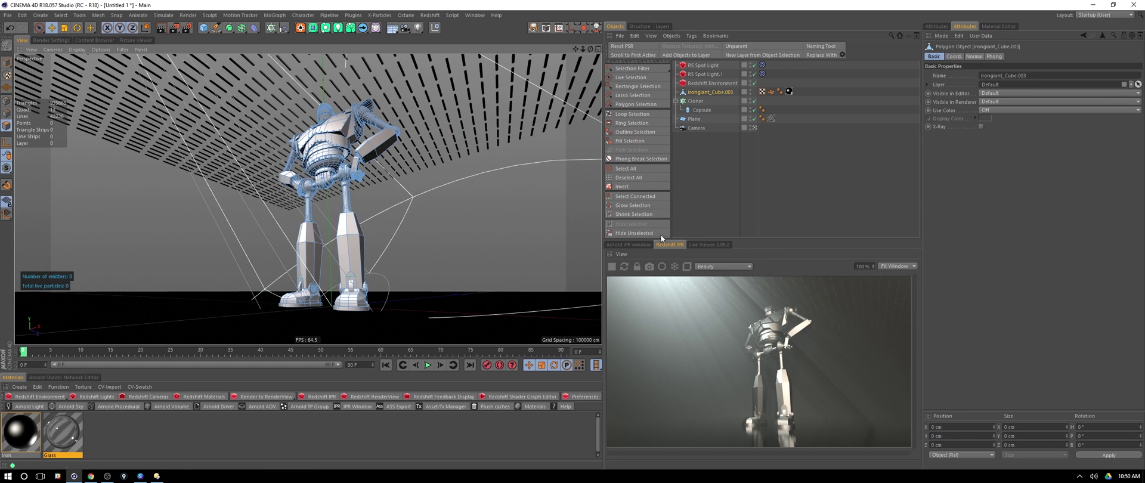
pyautogui.keyDown('alt'); pyautogui.moveTo(334, 180); pyautogui.dragTo(331, 187); pyautogui.keyUp('alt')
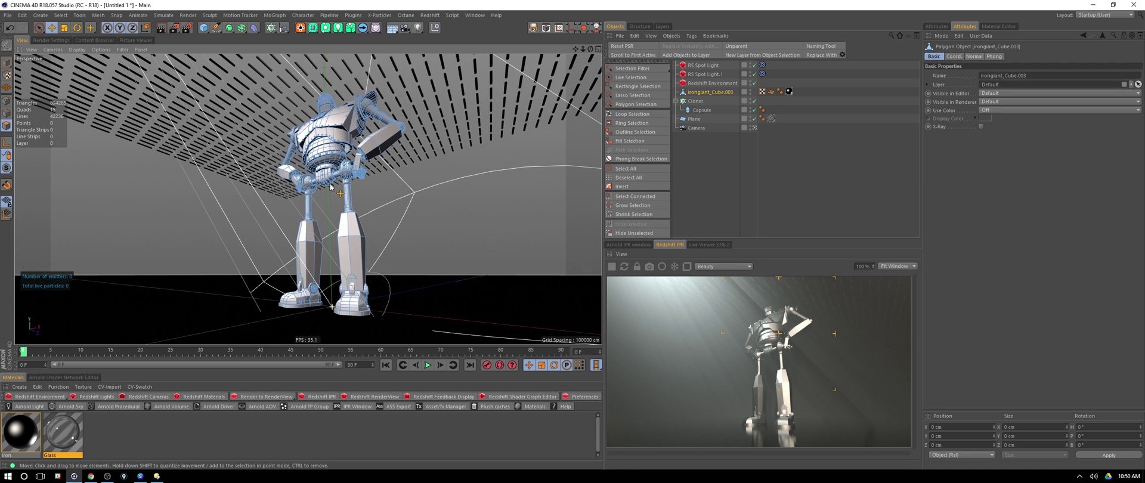
pyautogui.keyDown('alt'); pyautogui.moveTo(332, 146); pyautogui.dragTo(347, 123); pyautogui.keyUp('alt')
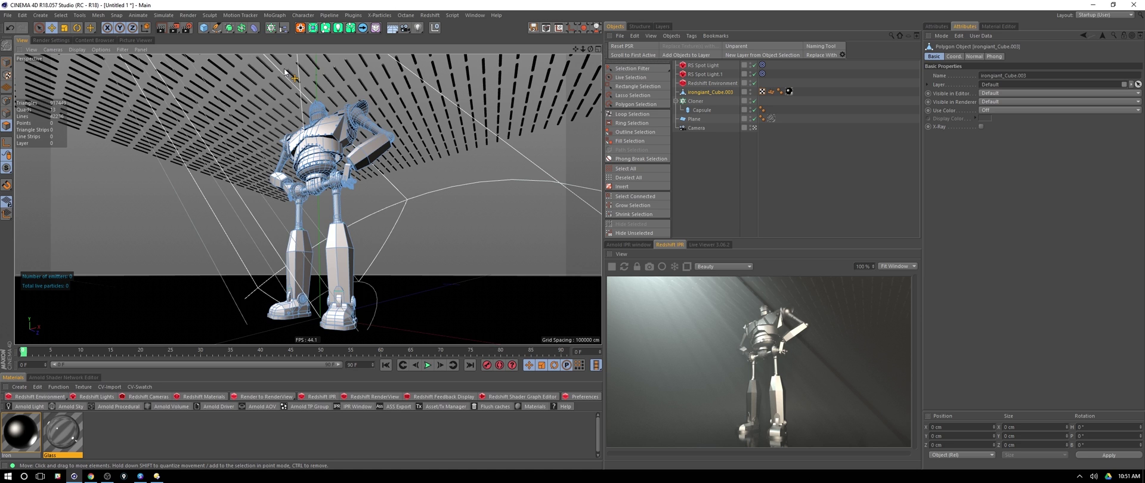
# Render the shot to the Picture Viewer, zoom to 149% to inspect the robot's upper body, then zoom out.
pyautogui.hotkey('shift', 'r')
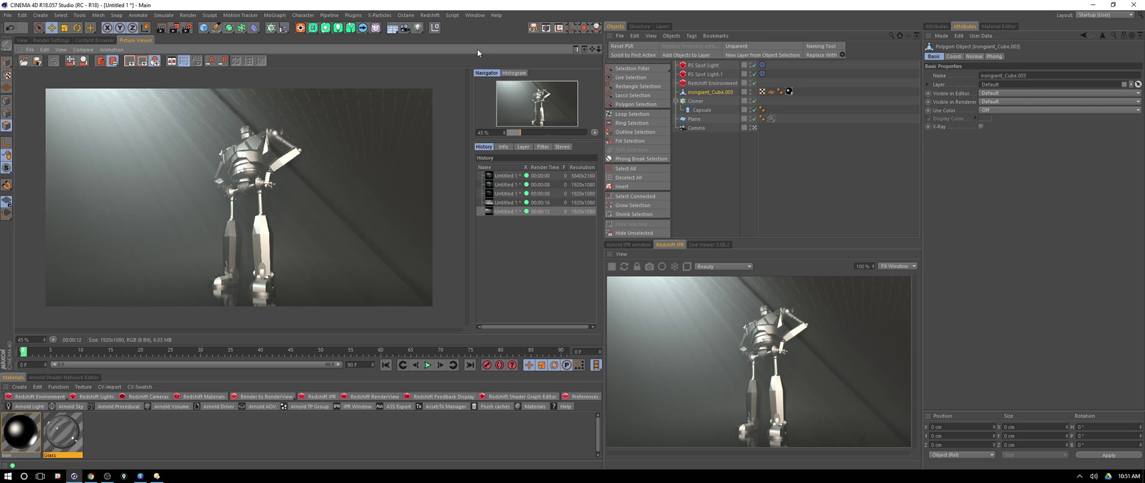
pyautogui.moveTo(529, 132); pyautogui.dragTo(528, 135)
pyautogui.moveTo(538, 96); pyautogui.dragTo(536, 107)
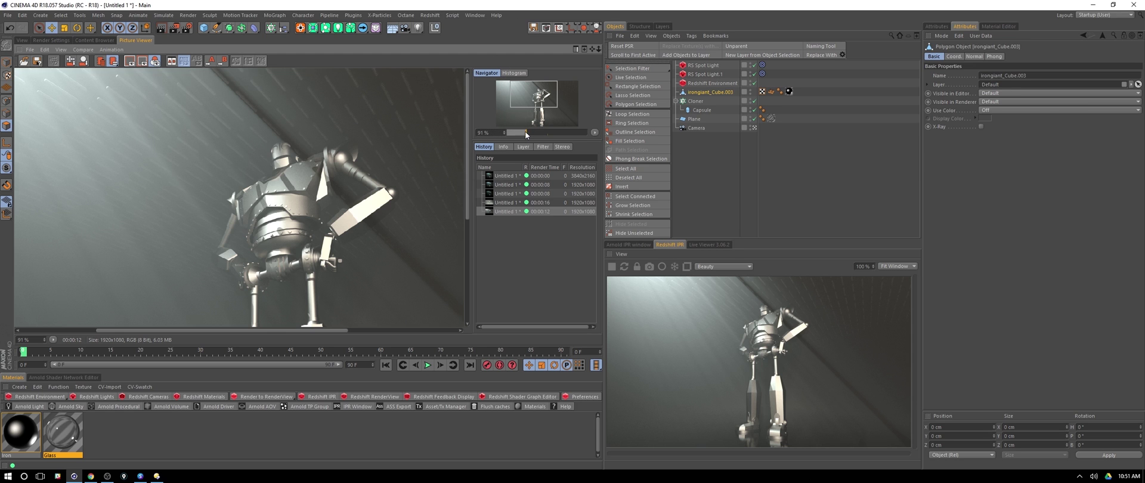
pyautogui.moveTo(525, 132); pyautogui.dragTo(532, 132)
pyautogui.moveTo(535, 92); pyautogui.dragTo(542, 102)
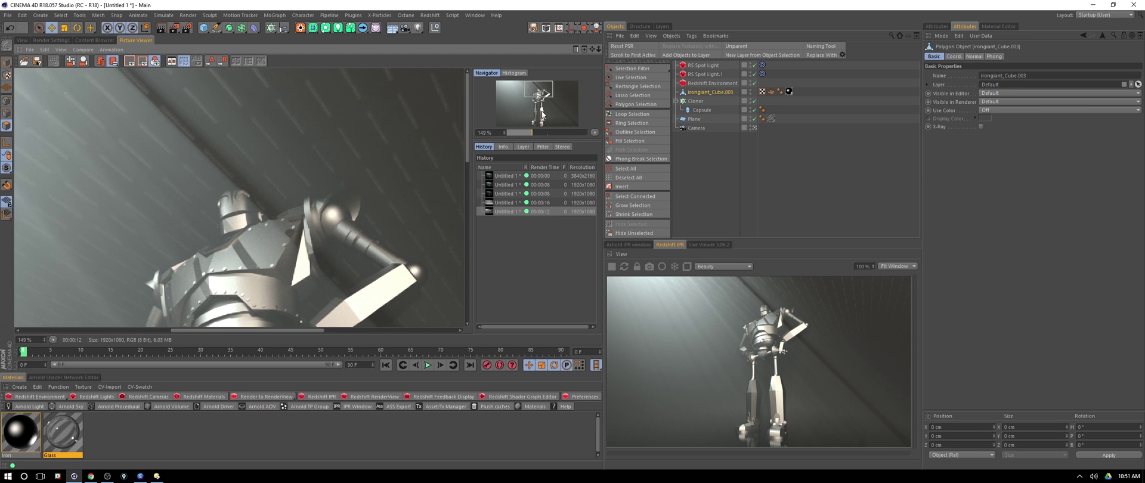
pyautogui.moveTo(467, 110); pyautogui.dragTo(460, 272)
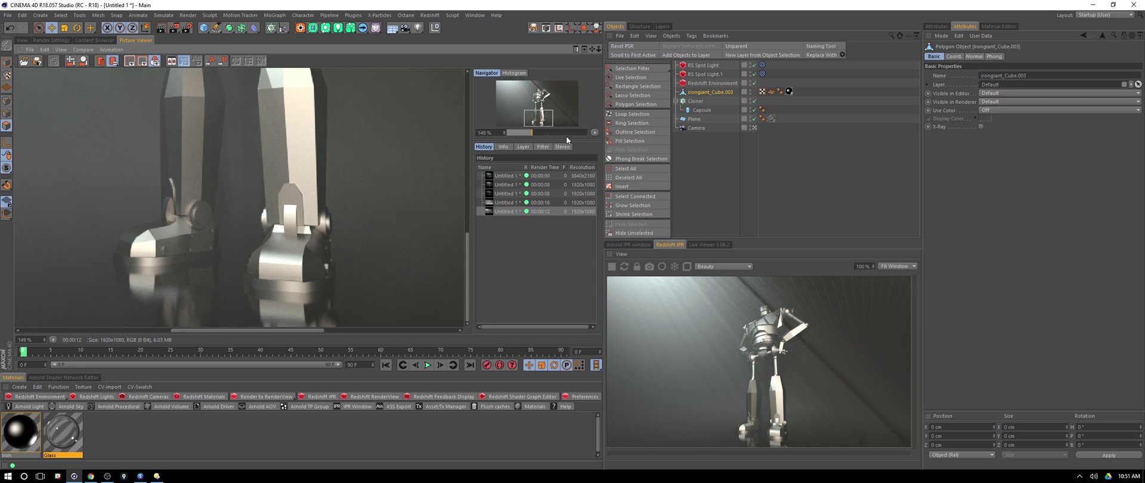
pyautogui.moveTo(531, 133); pyautogui.dragTo(511, 132)
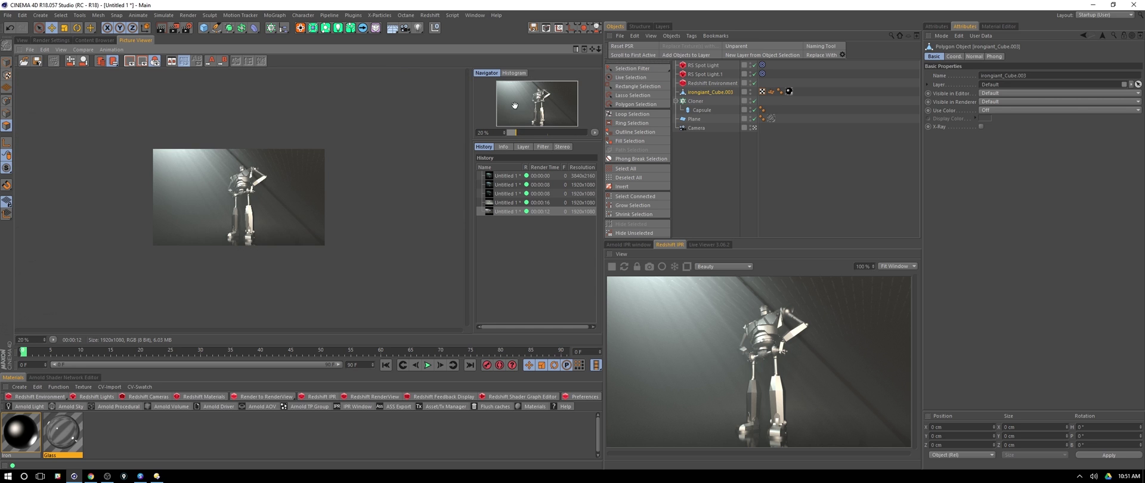
# Back in the scene, check RS Spot Light's Volume settings, then select the Redshift Environment.
pyautogui.click(24, 40)
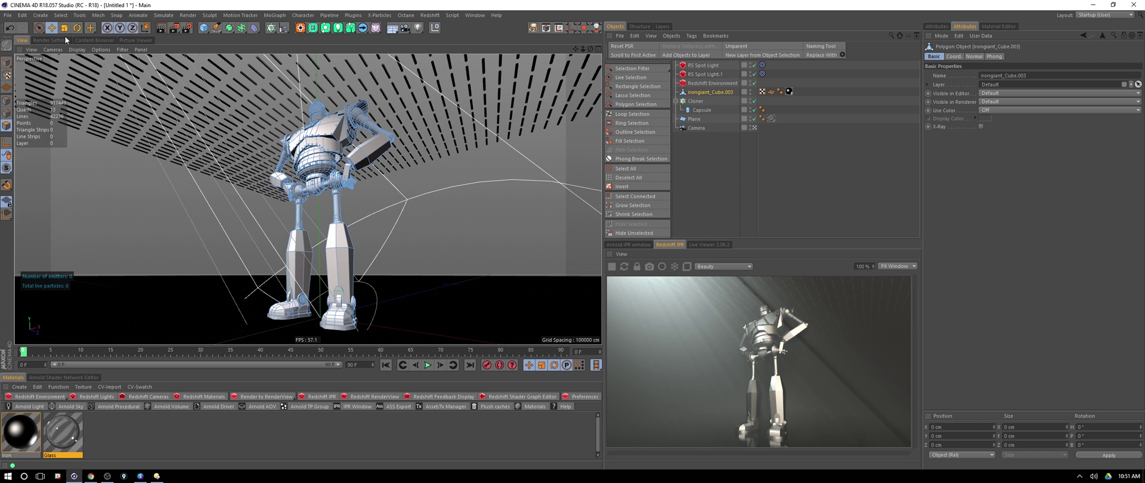
pyautogui.click(703, 65)
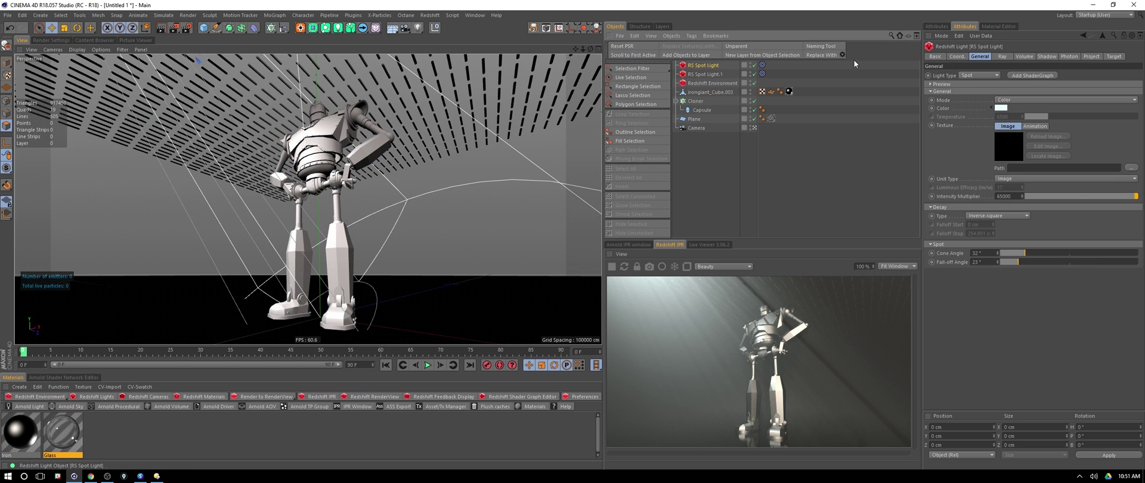
pyautogui.click(1024, 56)
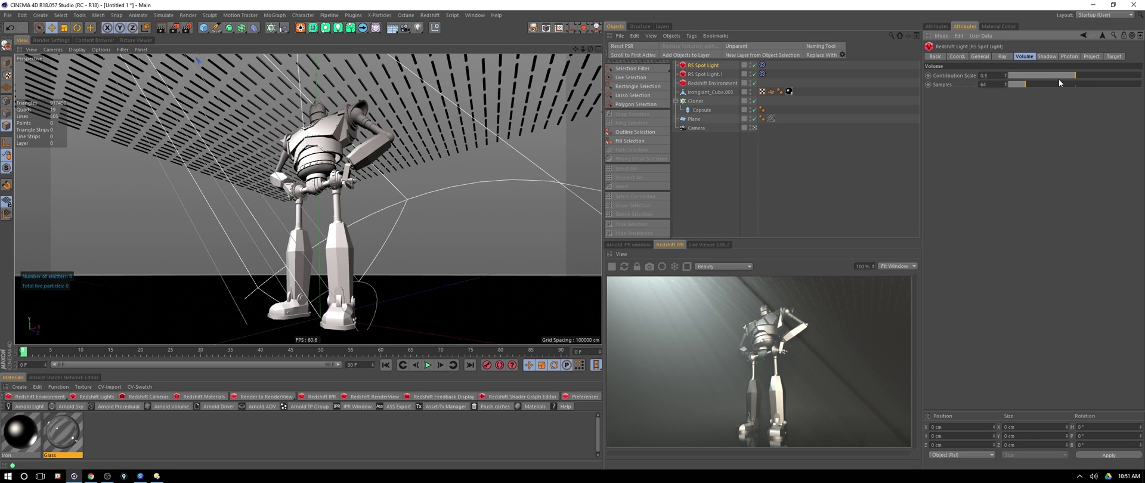
pyautogui.click(713, 83)
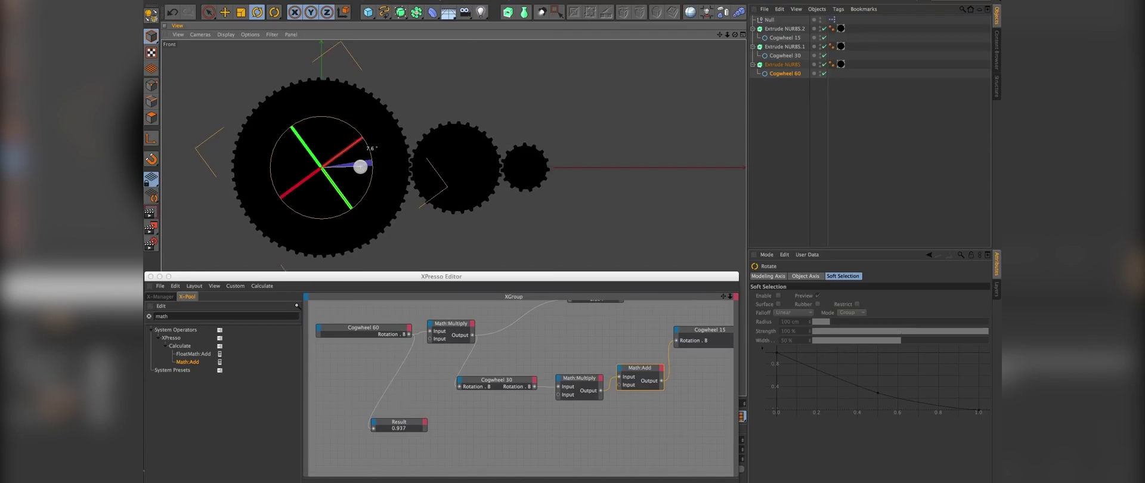
pyautogui.moveTo(358, 169); pyautogui.dragTo(364, 180)
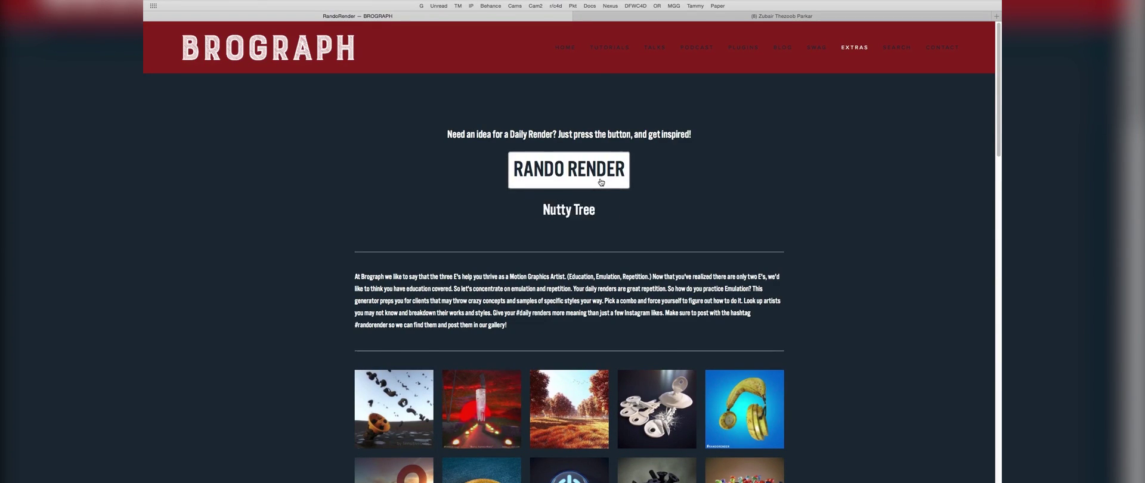
# Scroll down the Rando Render page to browse the gallery of community daily renders.
pyautogui.scroll(-15, 753, 267)
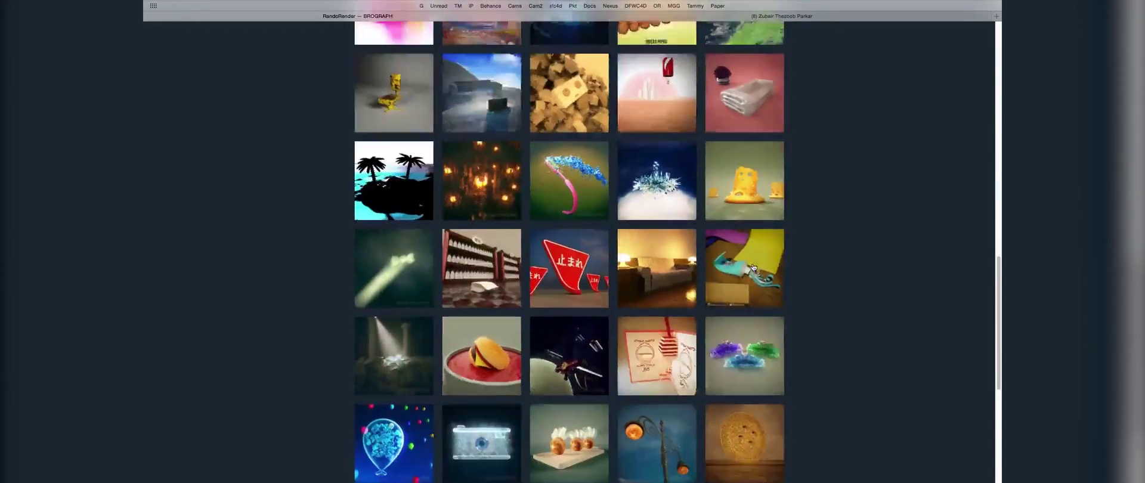